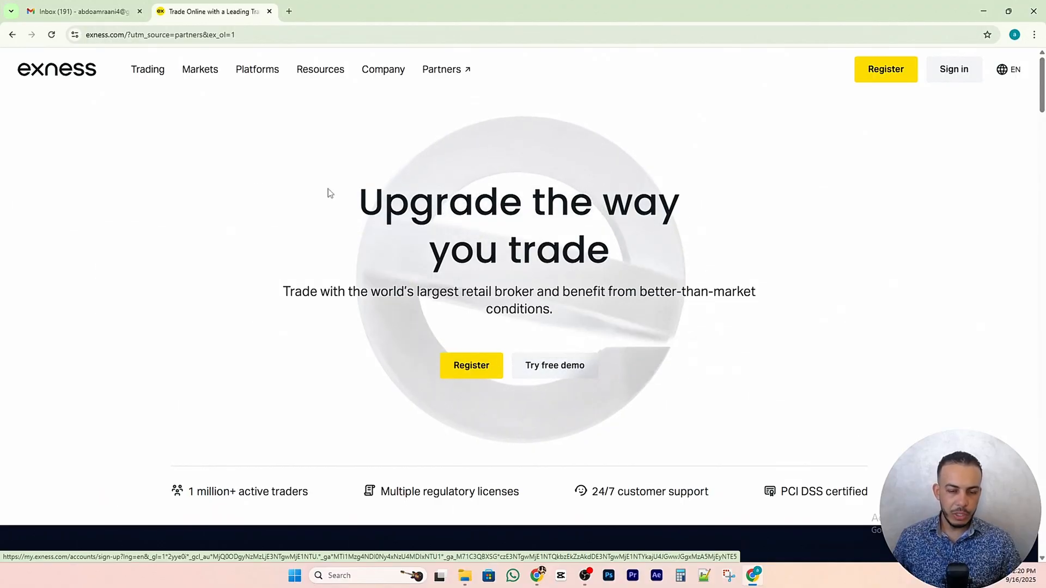
- Open the Exness Sign Up form in a new tab from the homepage's Register button
click(471, 377)
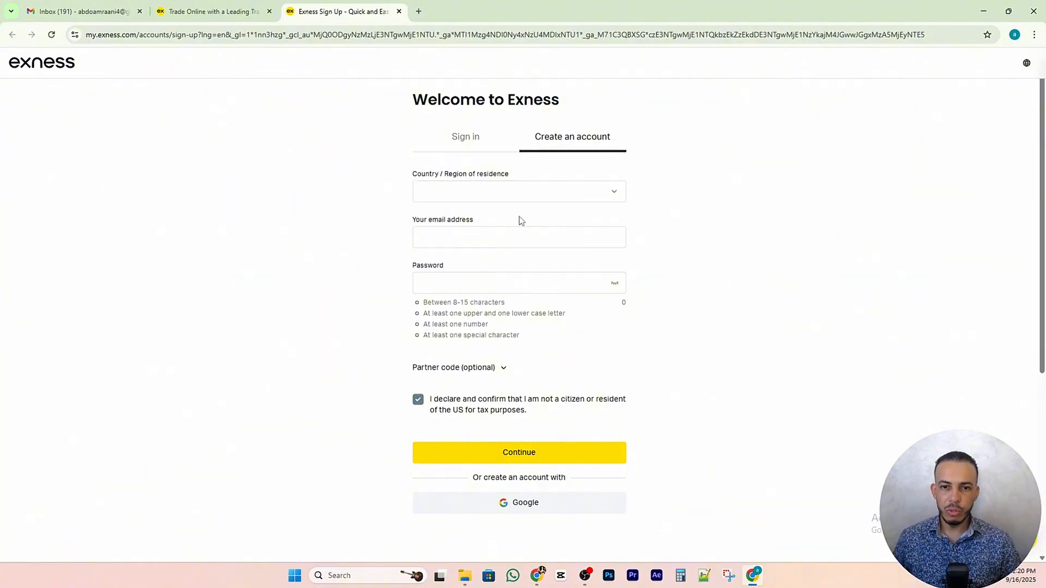
- Set the country of residence to Morocco
click(614, 195)
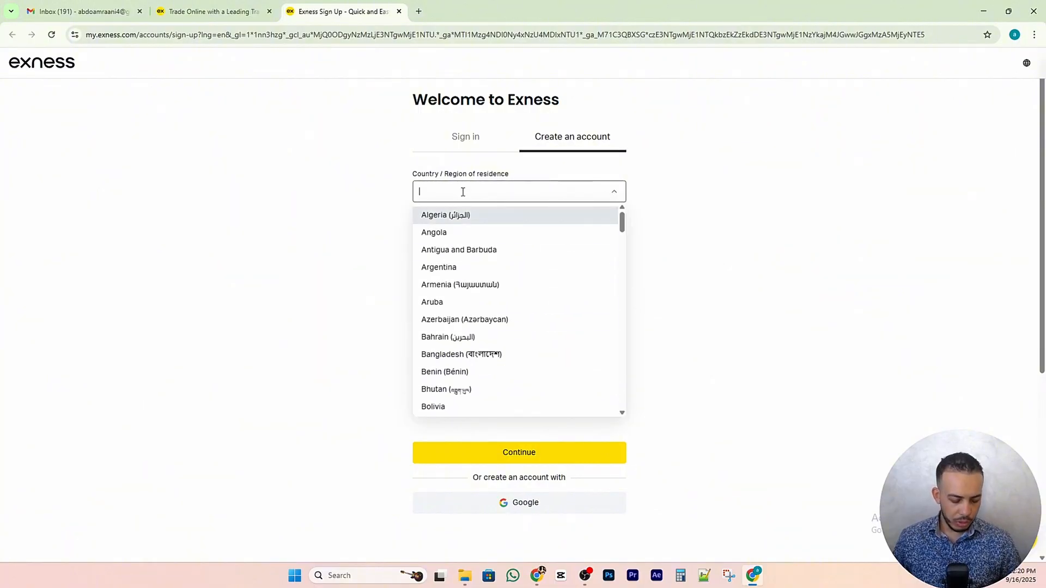
text(moro)
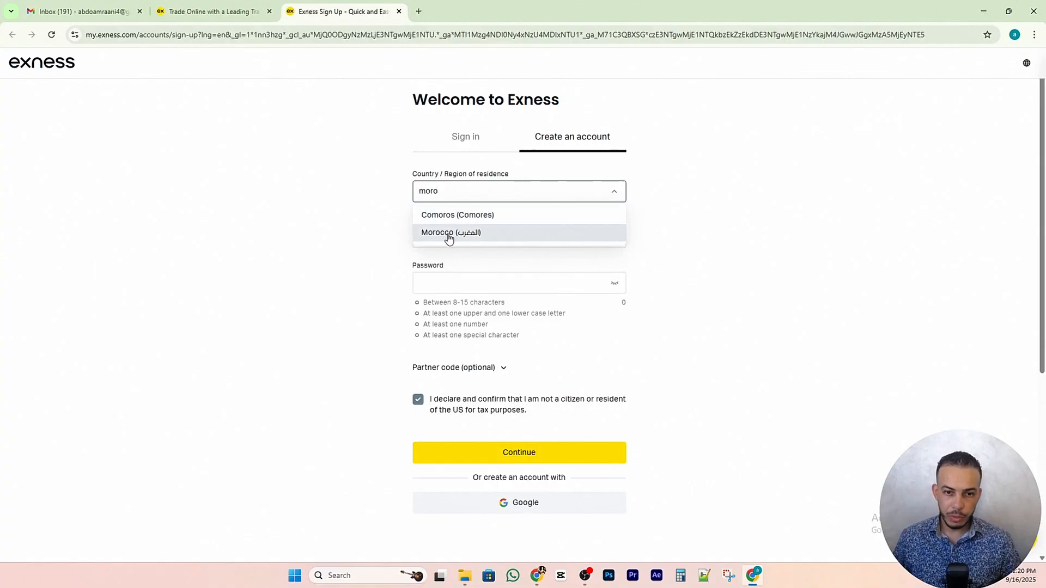
click(448, 234)
- Paste the email address, accept the suggested strong password, and keep the US-tax declaration ticked
click(444, 237)
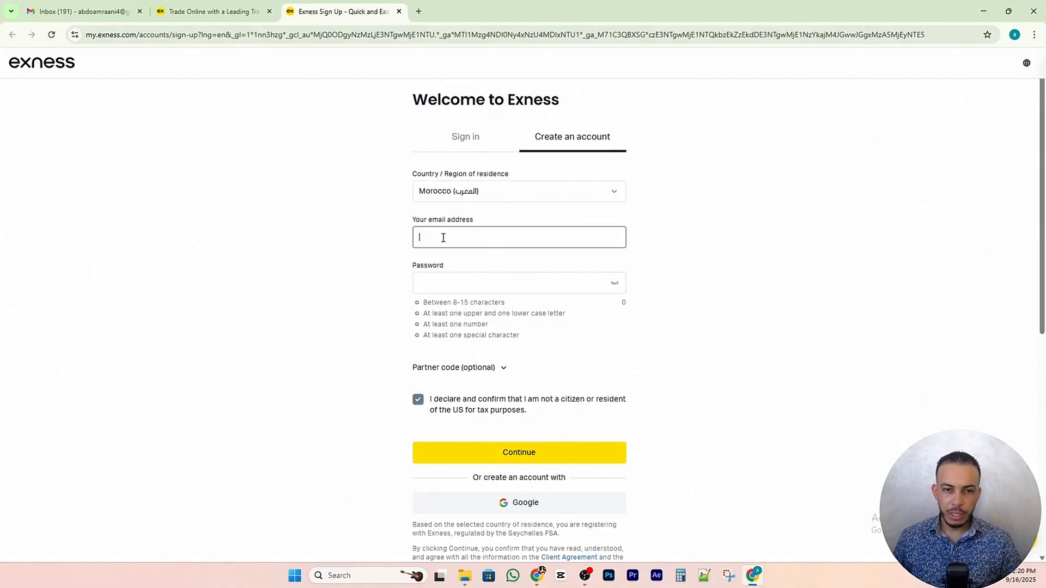
key(ctrl+v)
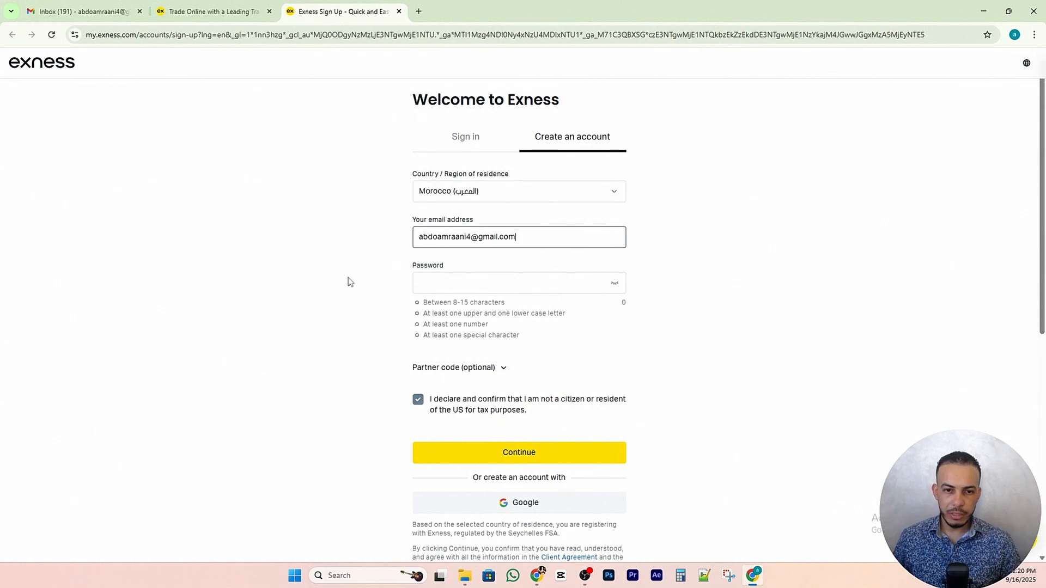
click(470, 280)
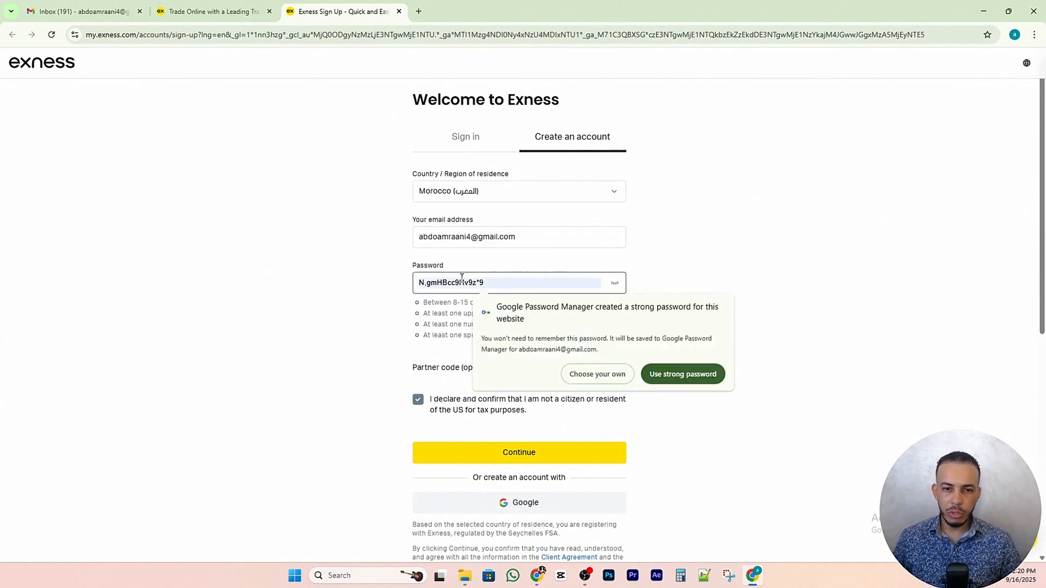
click(679, 374)
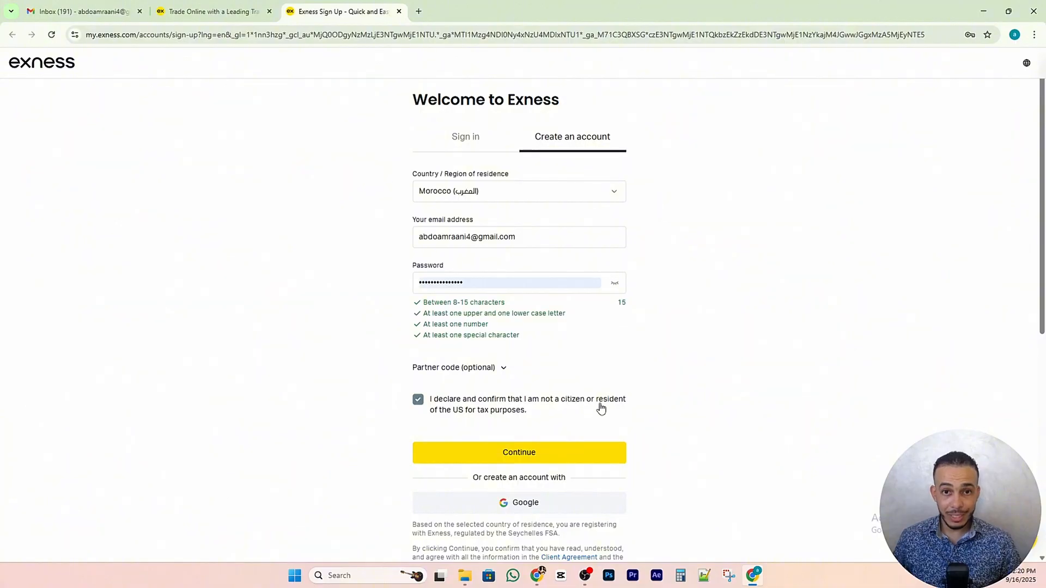
click(481, 412)
click(463, 413)
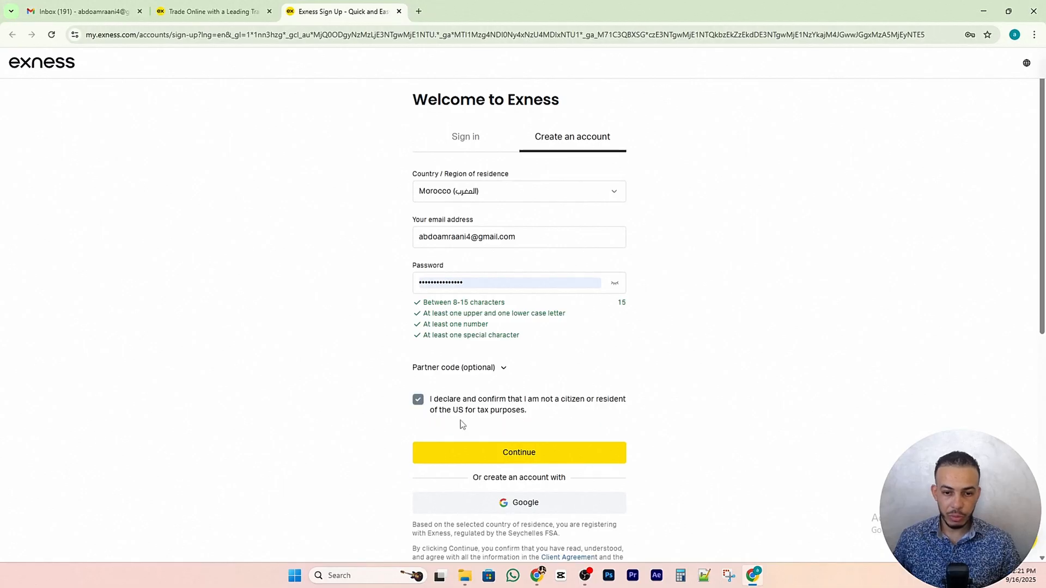
- Submit the registration, choose the Demo Account in the web terminal, and open the apps grid
click(527, 459)
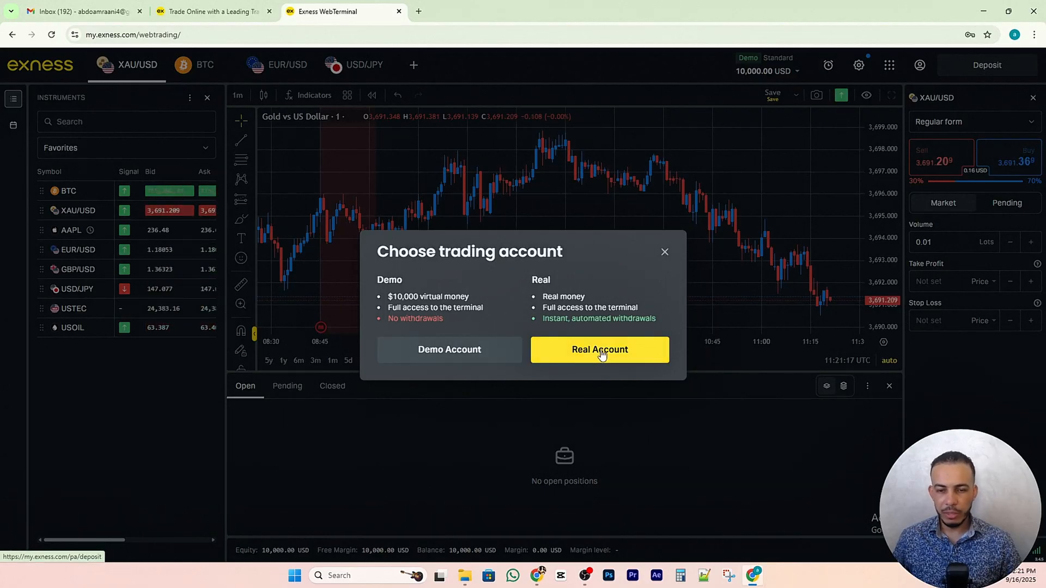
click(451, 352)
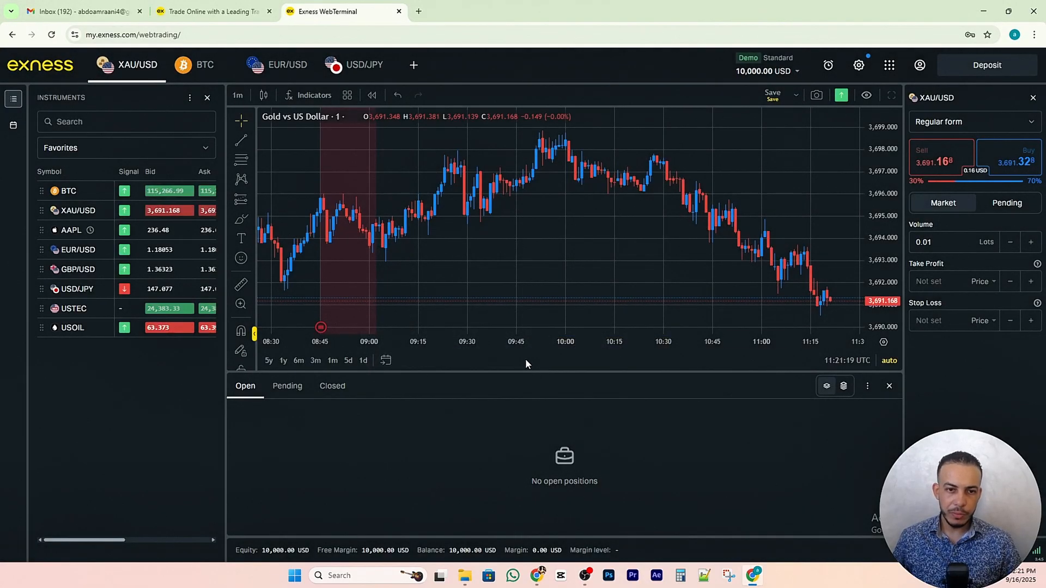
click(897, 69)
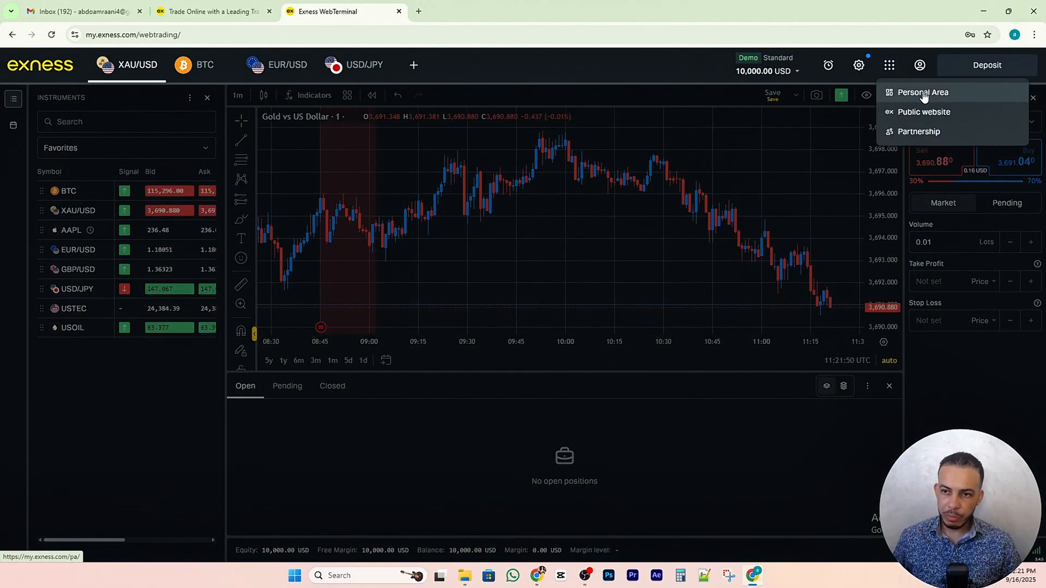
- Go to the Personal Area, choose Complete profile, and request the email verification code
click(923, 94)
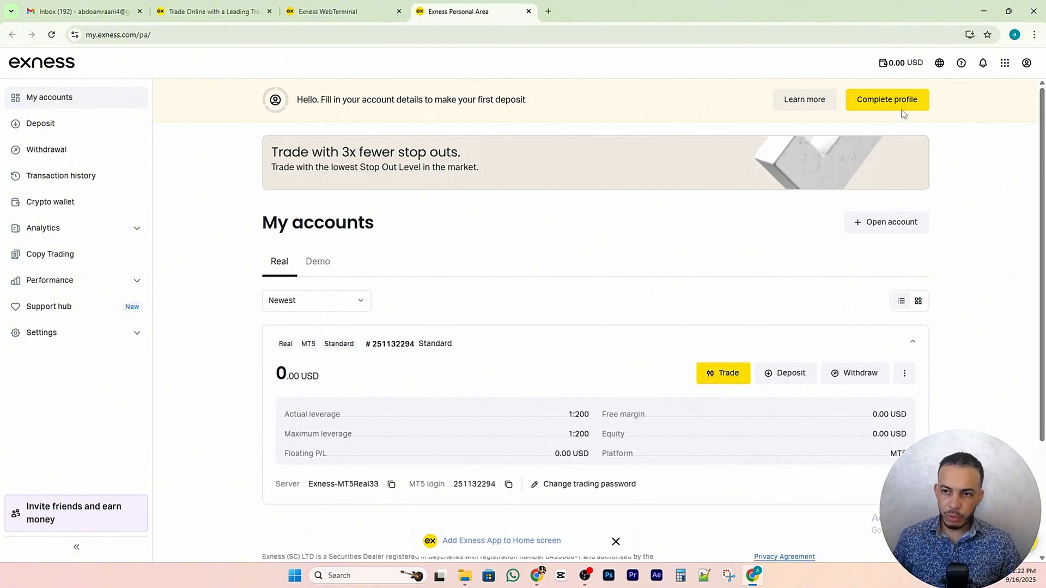
click(898, 104)
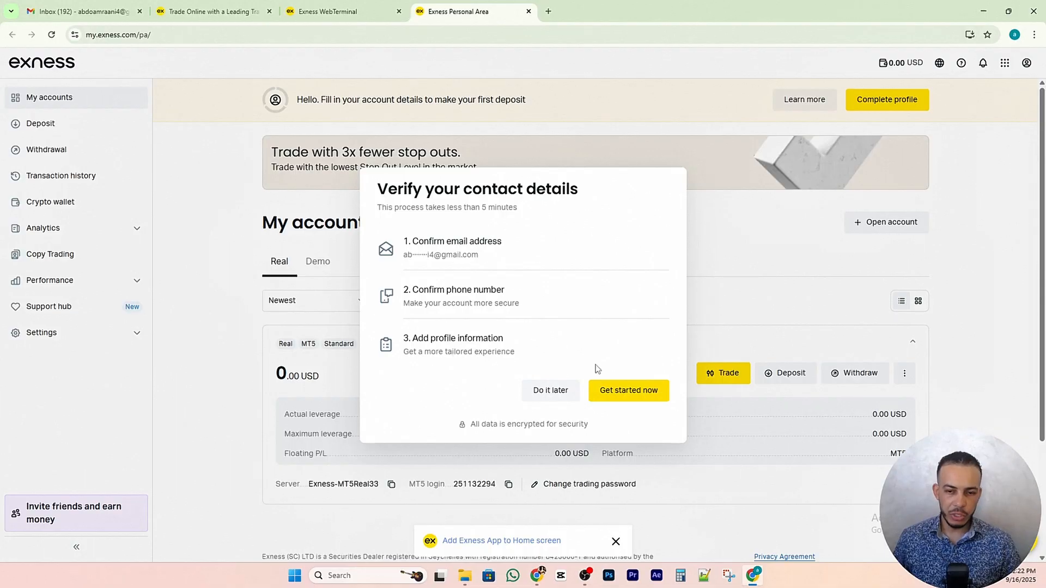
click(626, 395)
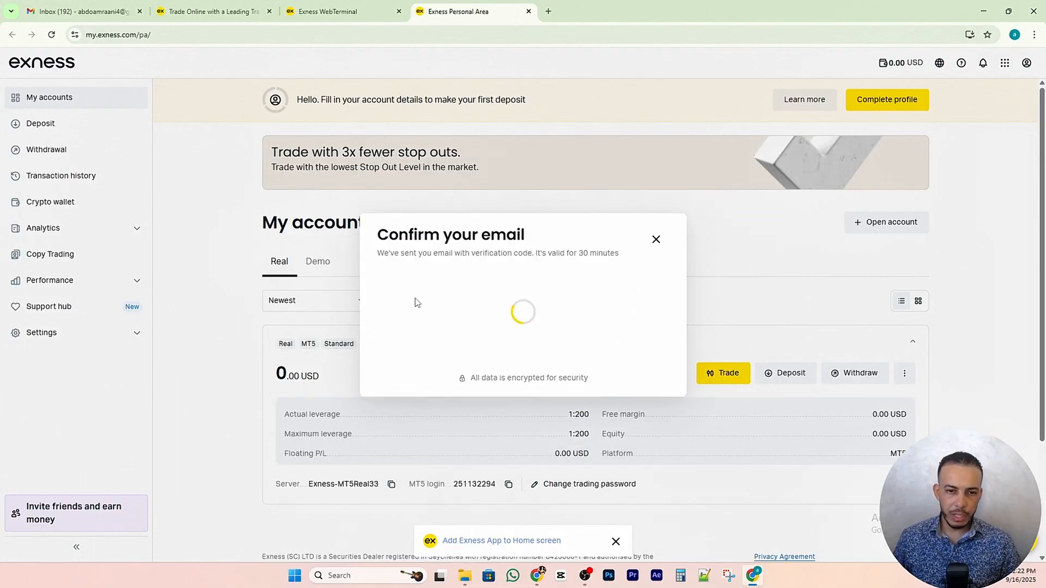
- Copy the code from the Exness Email verification message in Gmail and return to Exness
click(83, 11)
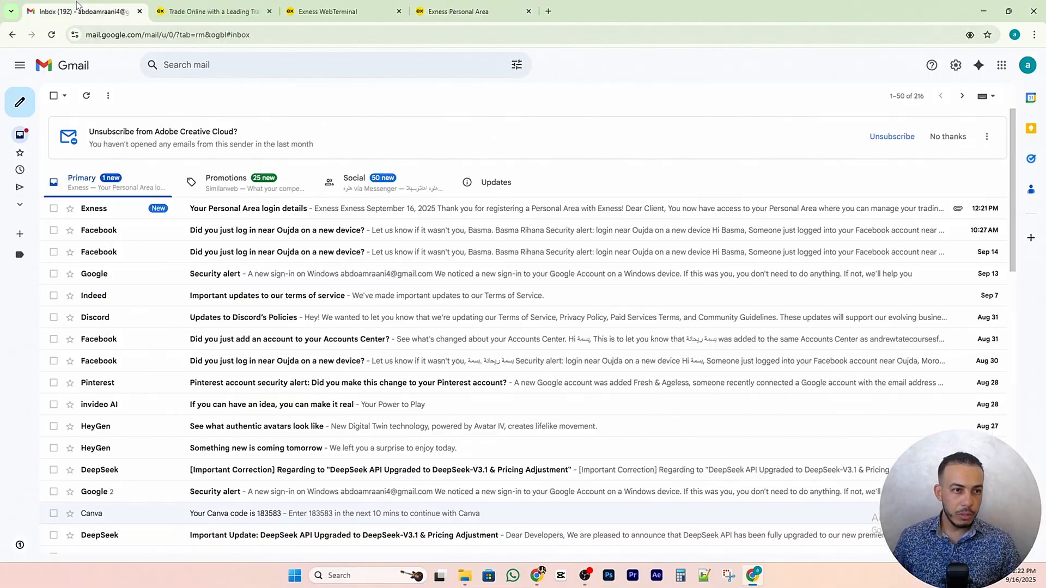
click(137, 212)
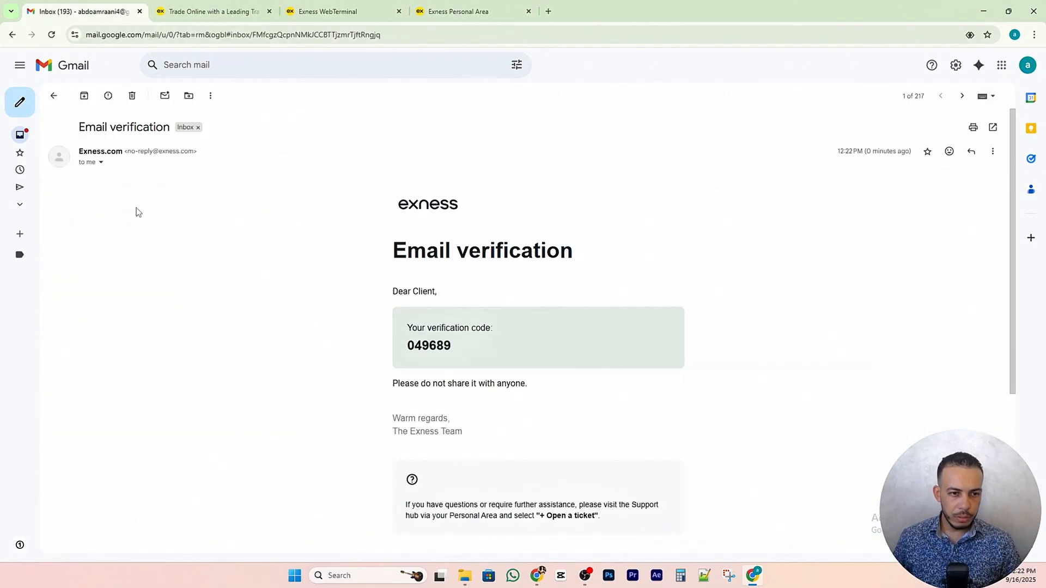
double_click(420, 349)
key(ctrl+c)
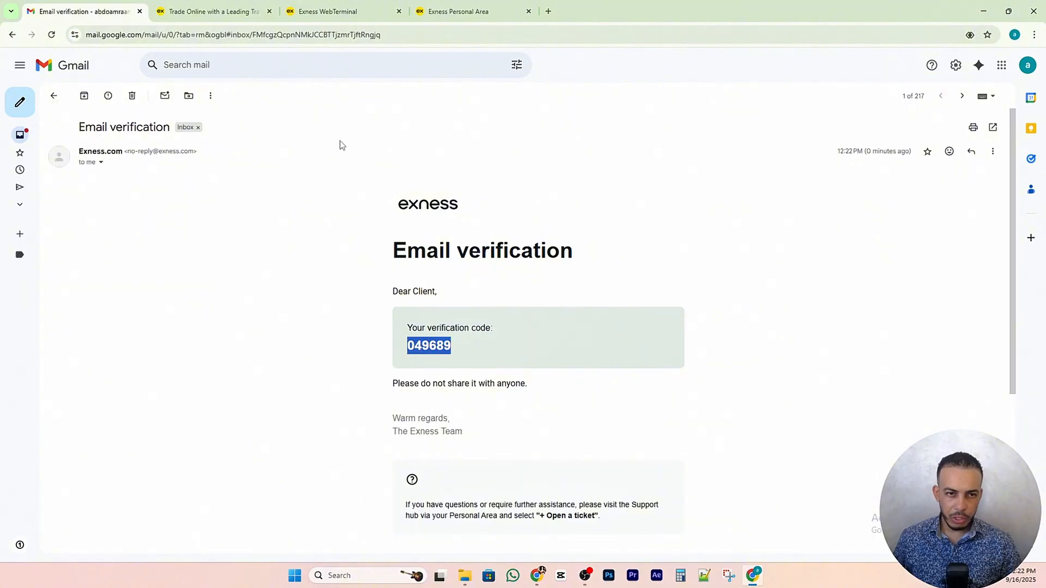
click(457, 12)
- Paste the email code, then submit the phone number and enter the SMS confirmation code
key(ctrl+v)
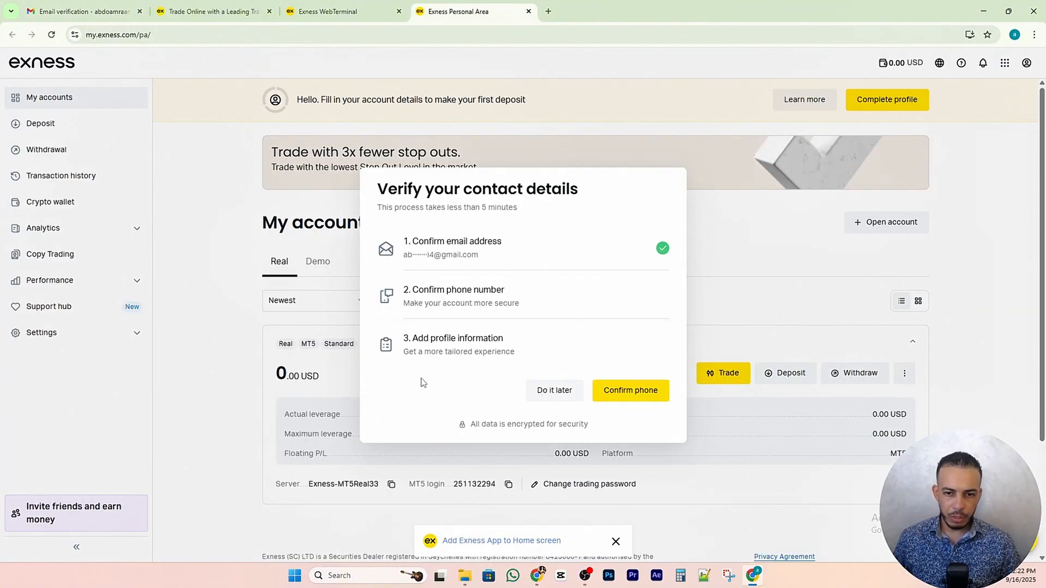
click(625, 395)
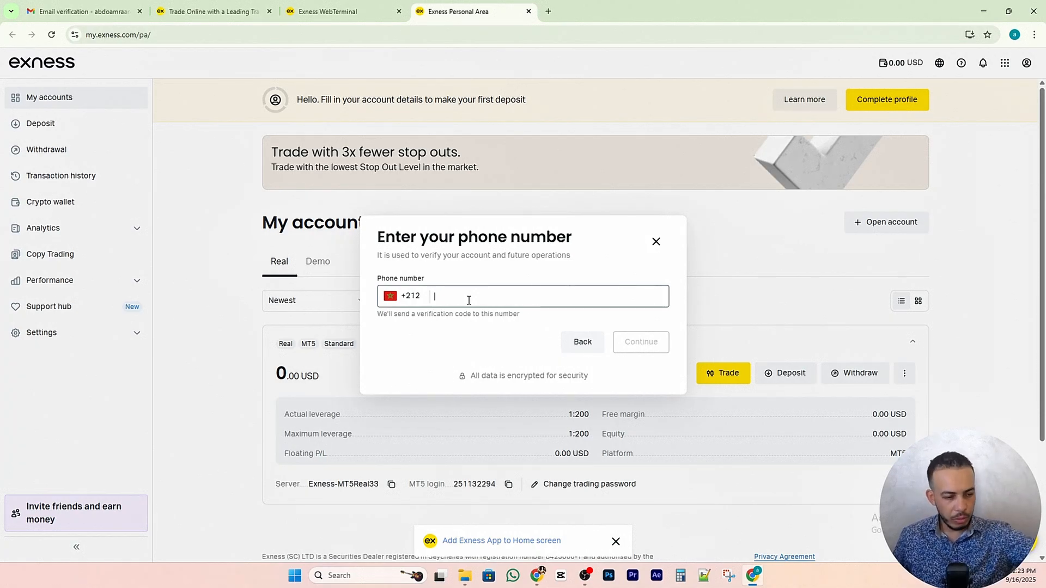
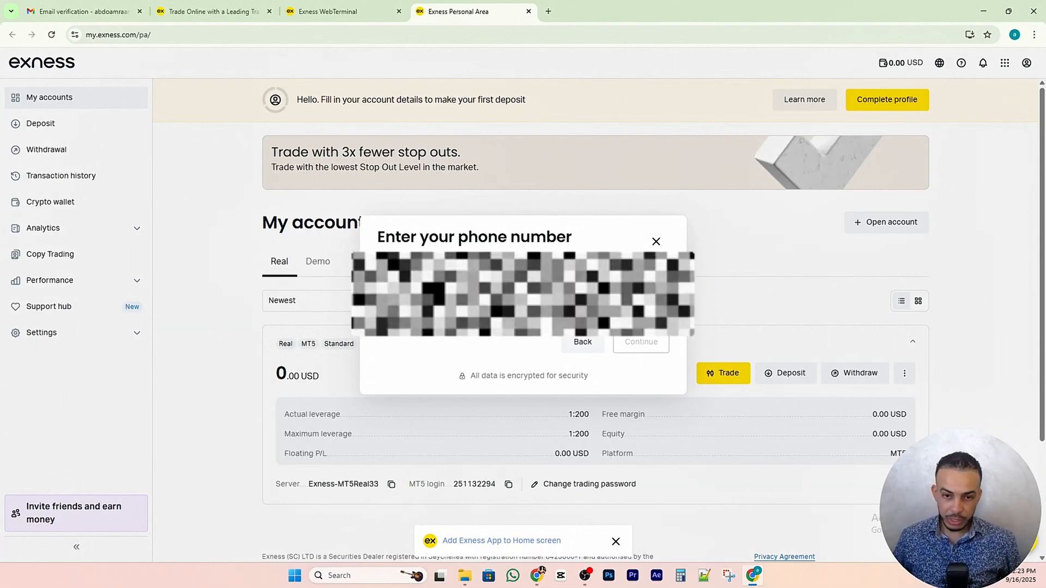
key(Return)
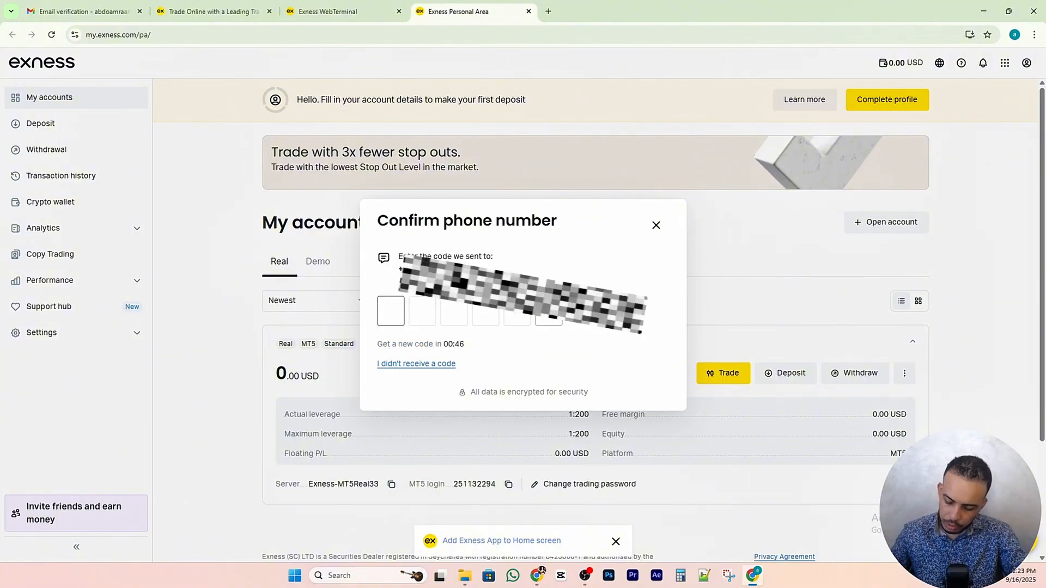
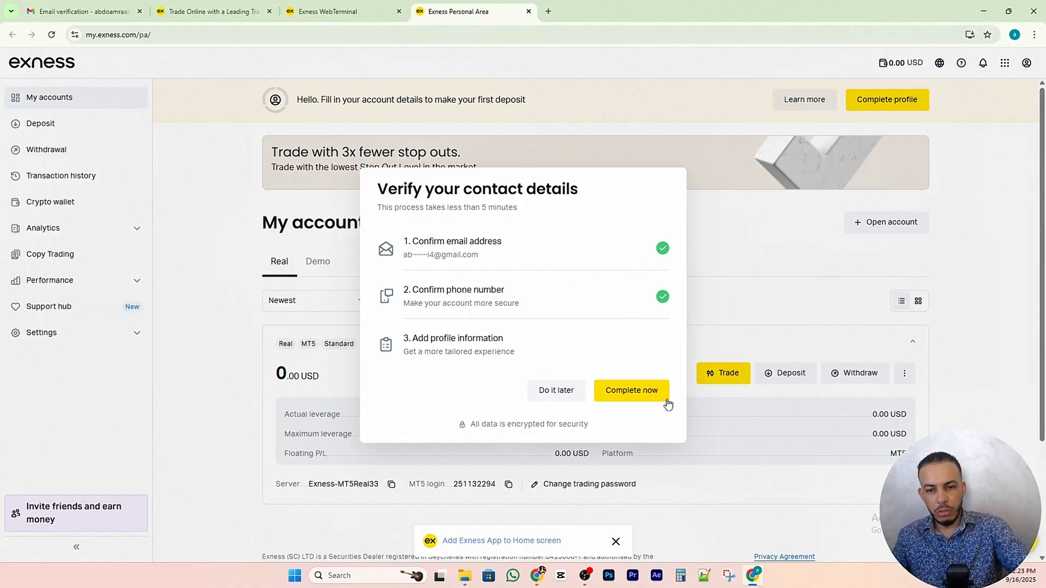
- Open the profile form and move the surname from First name into Last name
click(642, 391)
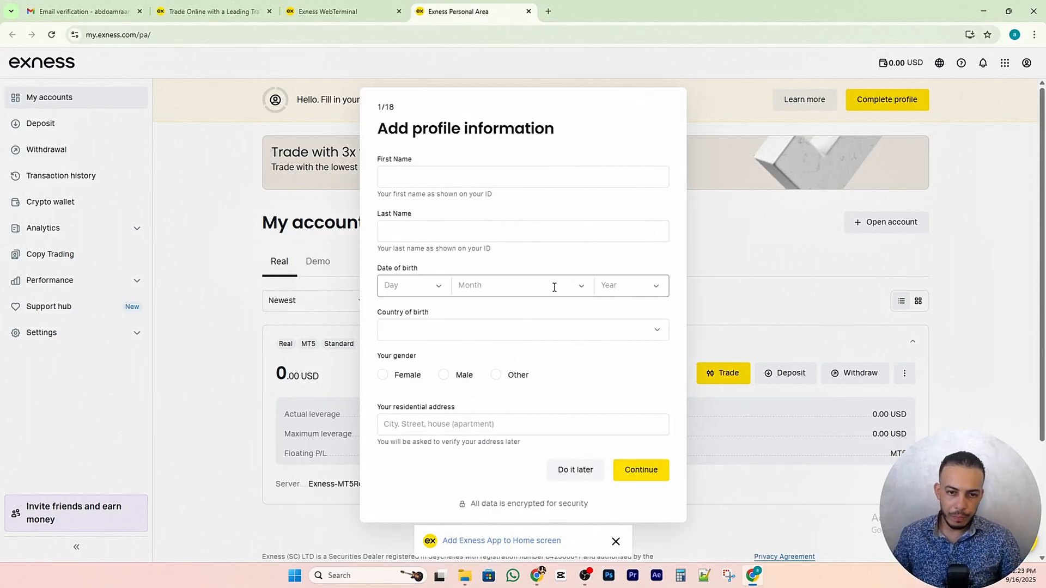
click(406, 178)
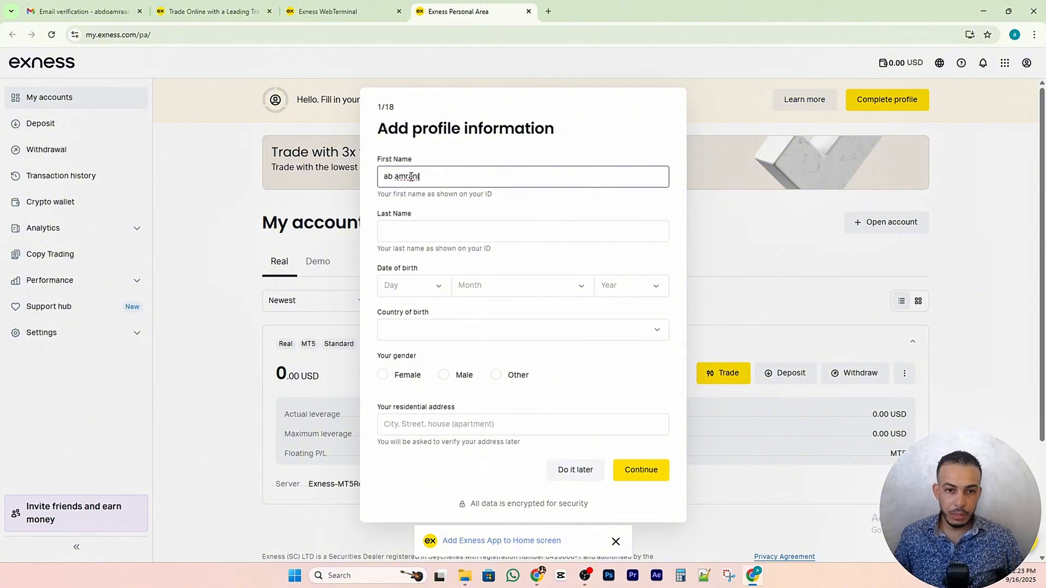
double_click(403, 176)
right_click(407, 179)
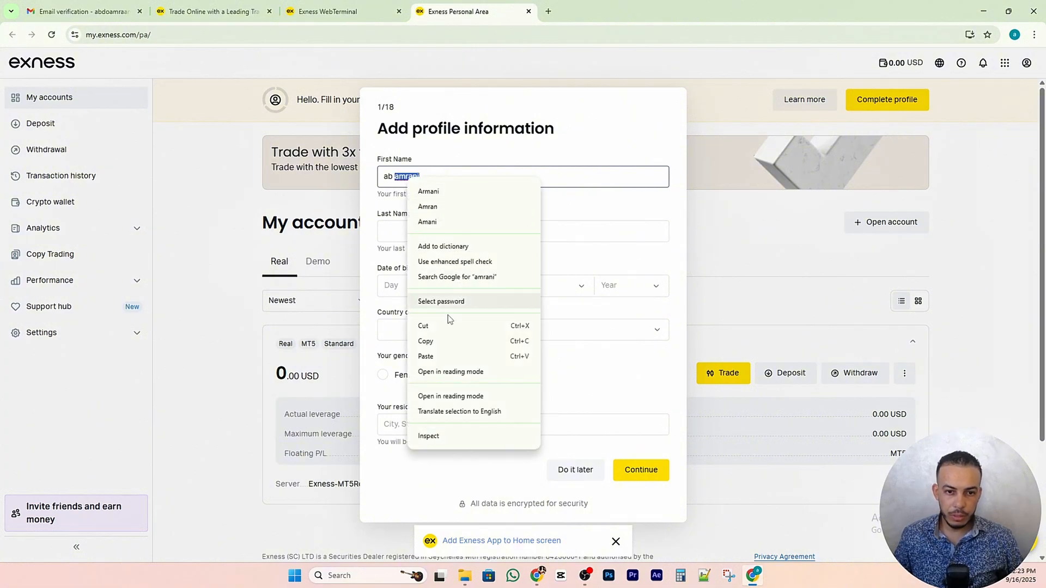
click(446, 329)
click(411, 233)
key(ctrl+v)
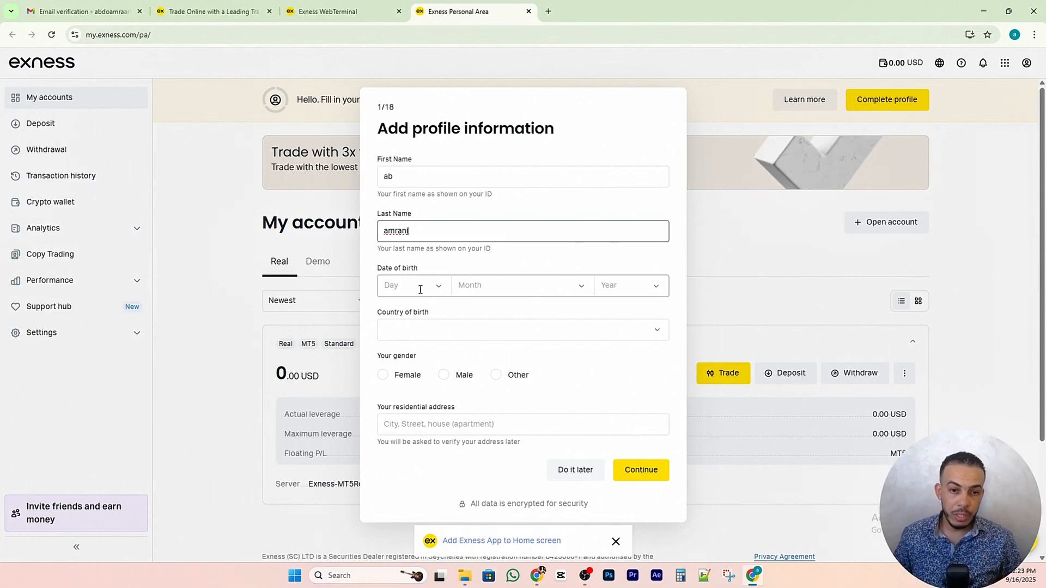
- Set the date of birth to 4 February 1996
click(442, 292)
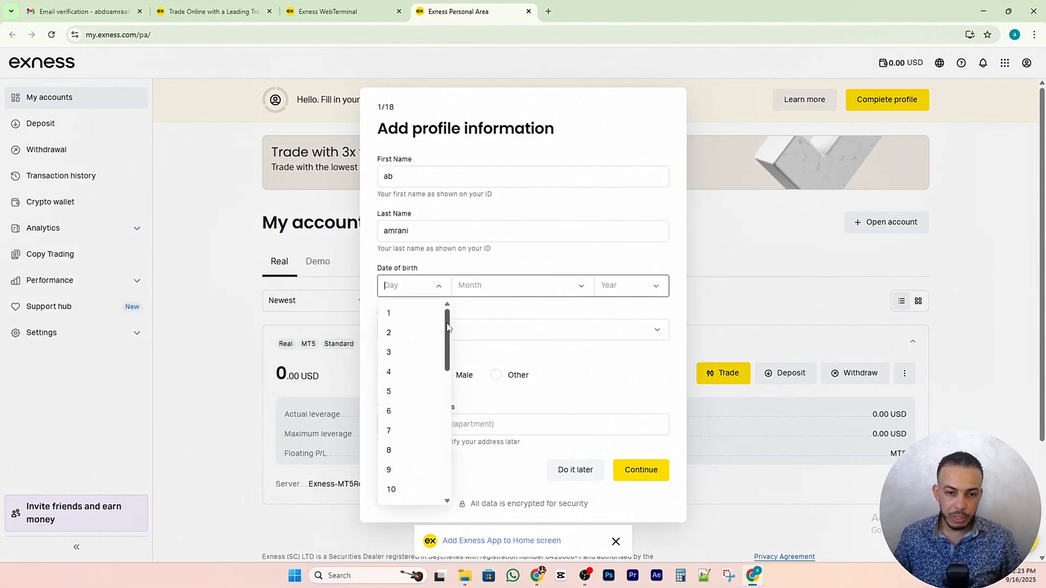
click(413, 370)
click(515, 285)
click(507, 332)
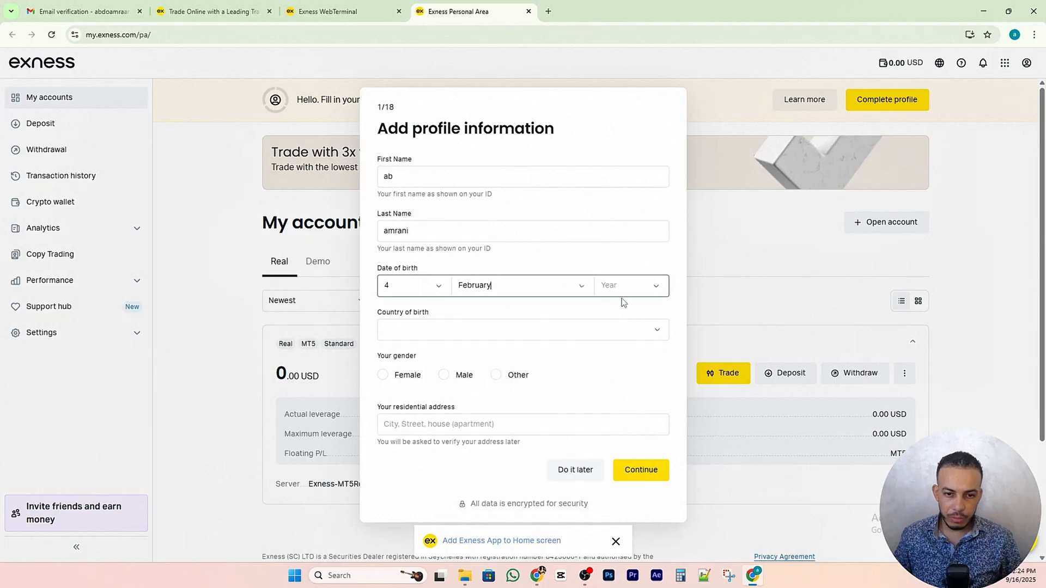
click(626, 286)
scroll(629, 463, down, 3)
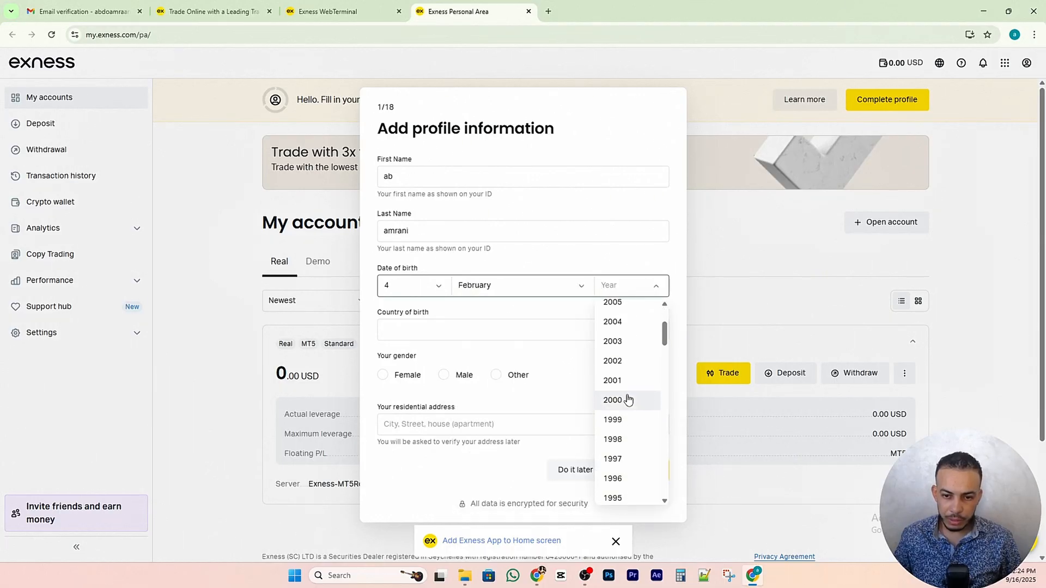
click(620, 425)
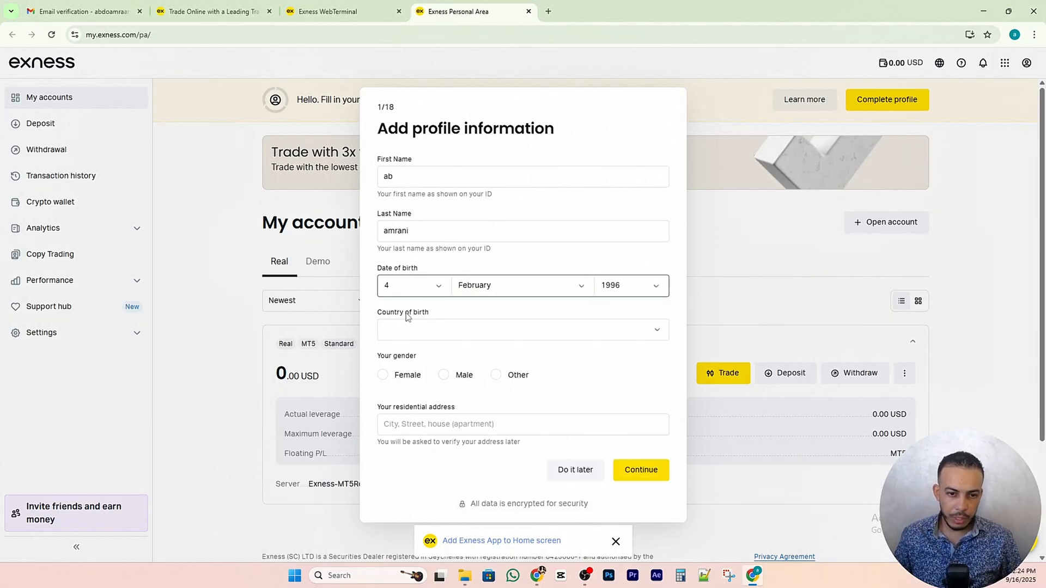
- Choose Morocco as country of birth, select Male, enter a residential address, and continue
click(657, 334)
click(536, 335)
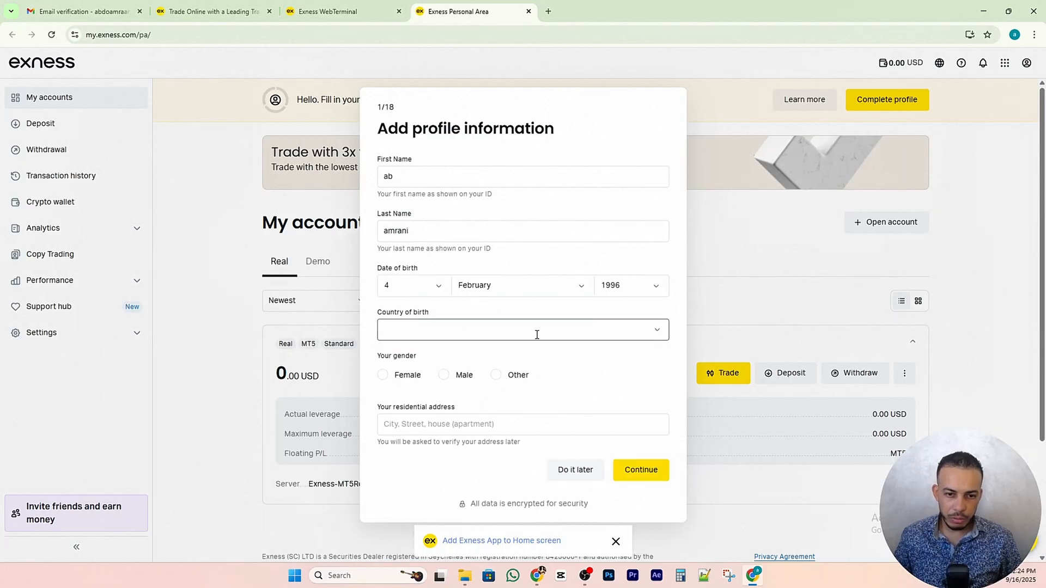
click(534, 335)
text(mor)
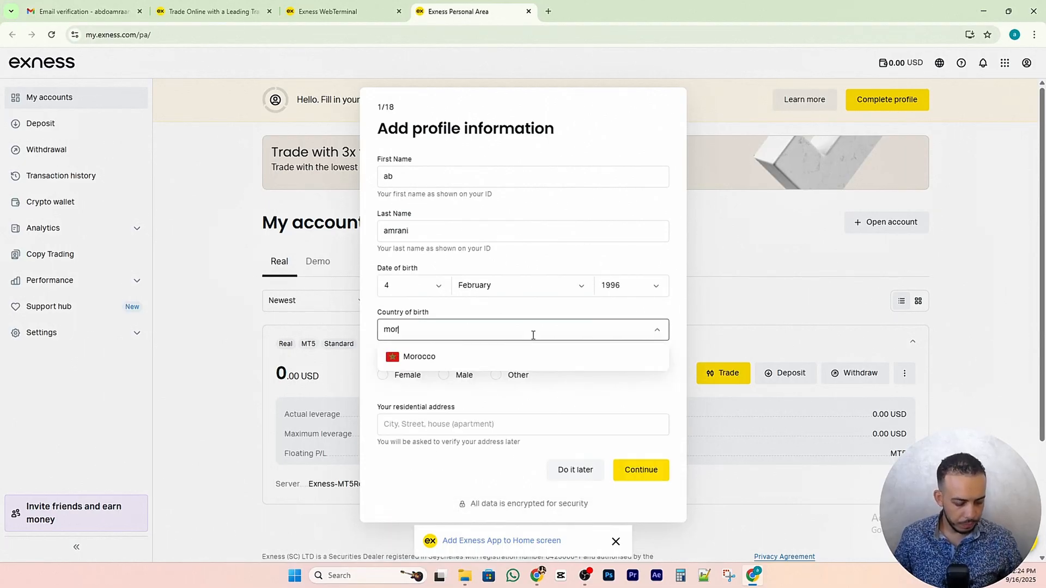
text(occo)
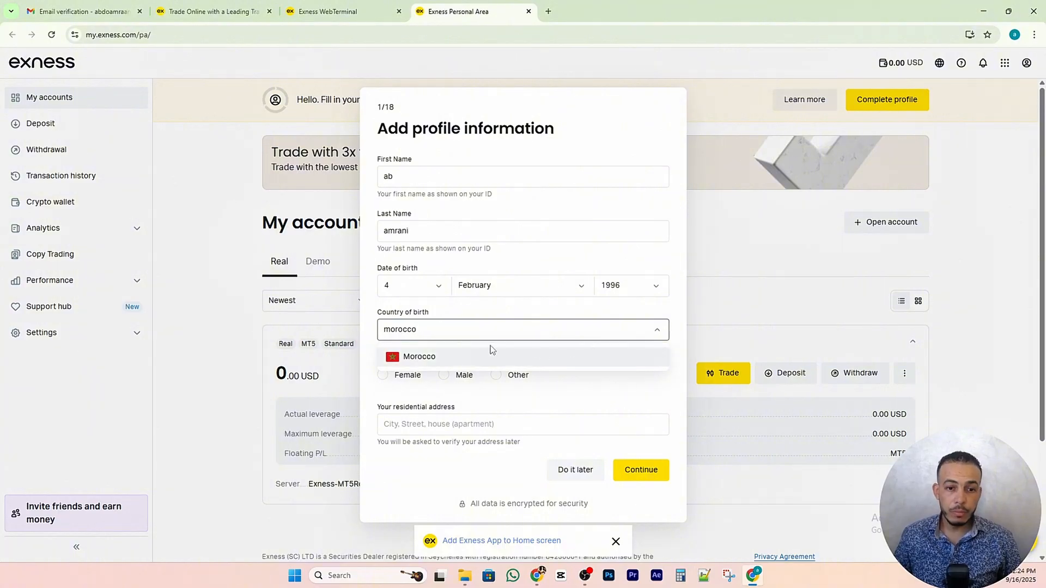
click(490, 351)
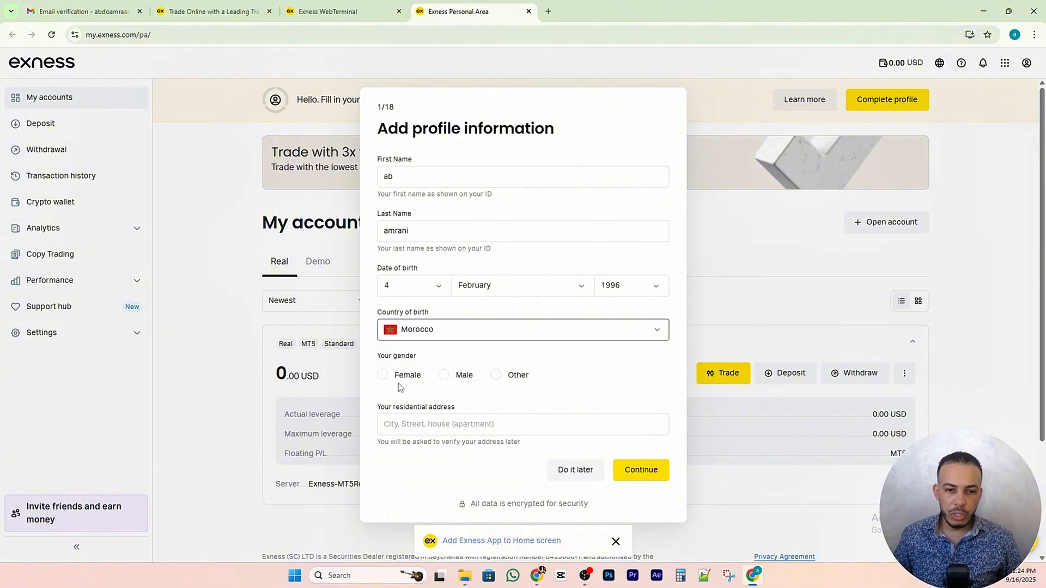
click(444, 376)
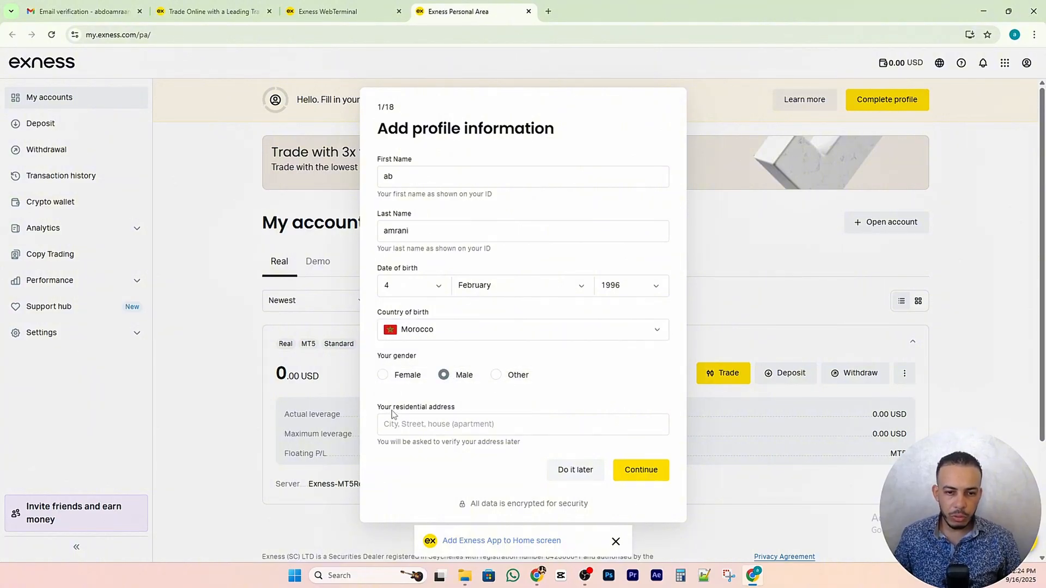
click(461, 420)
text(jhg,)
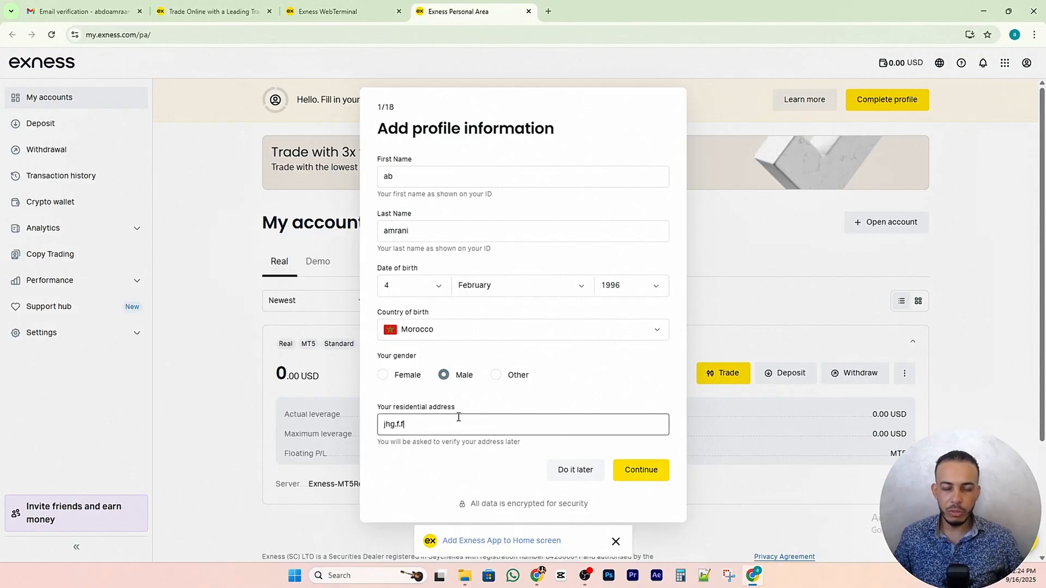
click(645, 474)
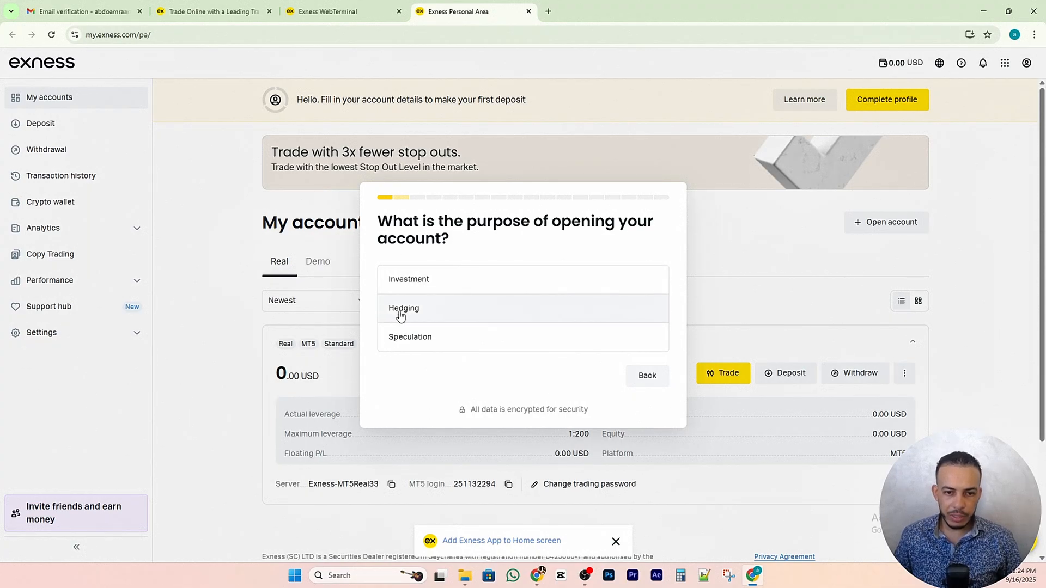
- Answer account purpose Investment, employment Retired, and occupation Car dealers
click(429, 284)
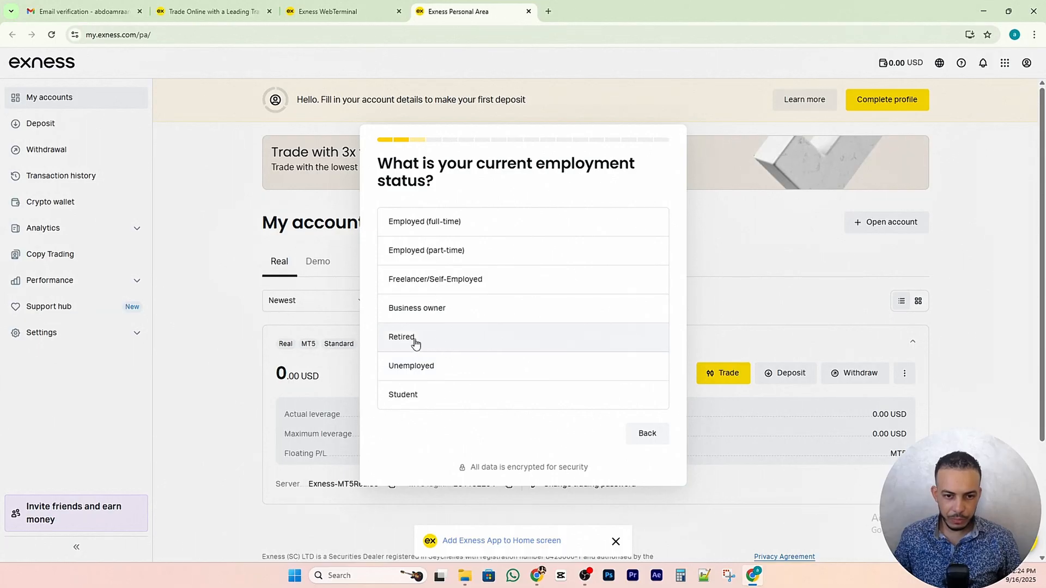
click(442, 339)
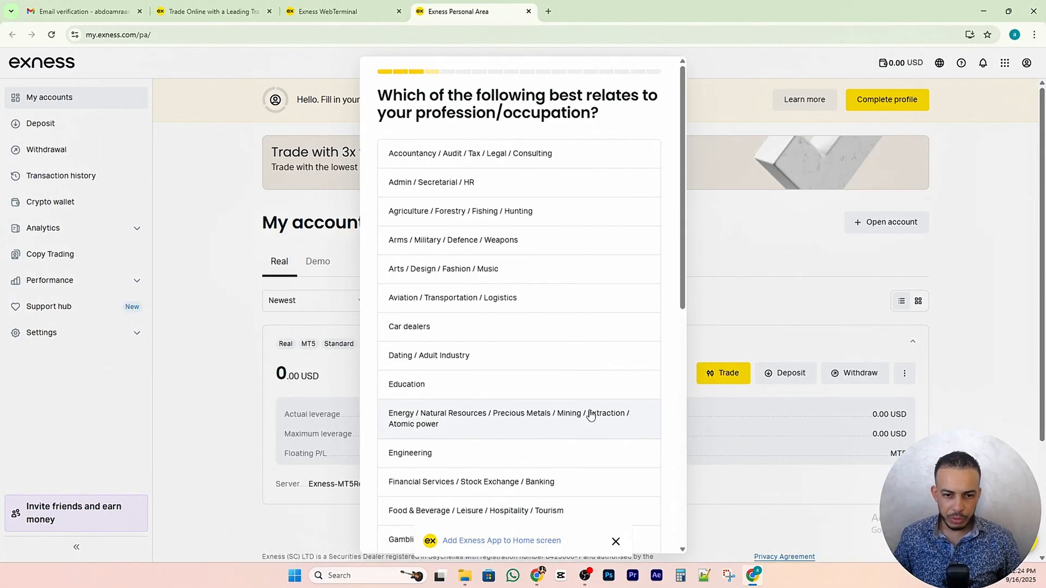
click(448, 333)
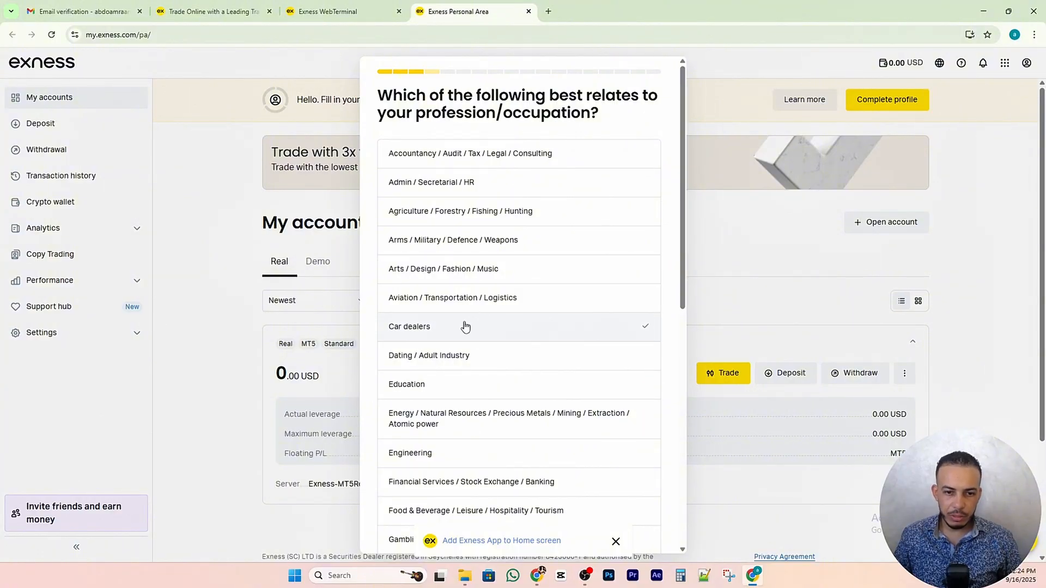
scroll(468, 327, down, 10)
click(632, 496)
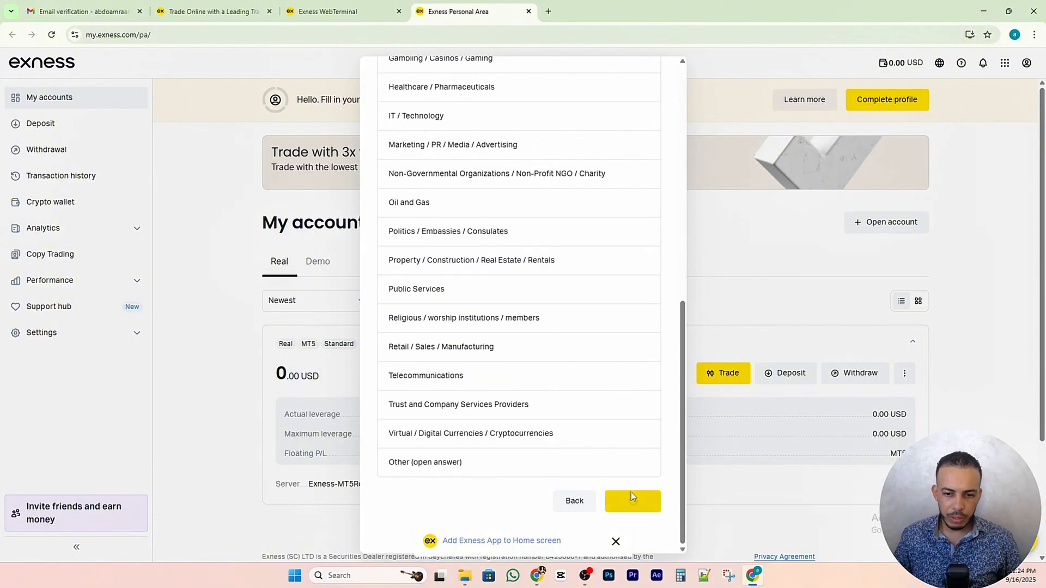
- Give Savings as funds source, $50,001–$100,000 liquid wealth and income, investing up to 25%
click(434, 232)
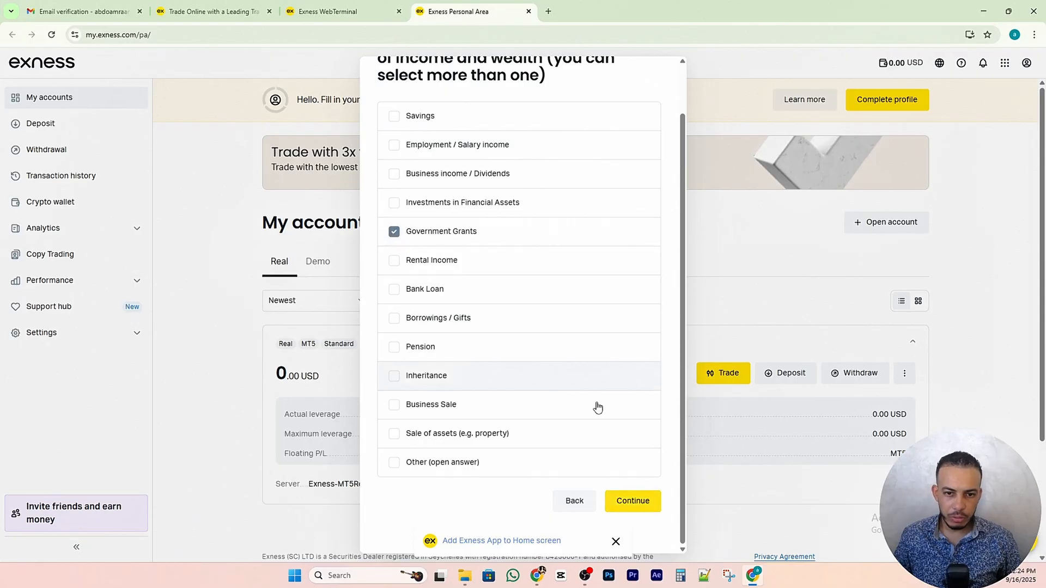
click(426, 245)
click(417, 116)
click(629, 502)
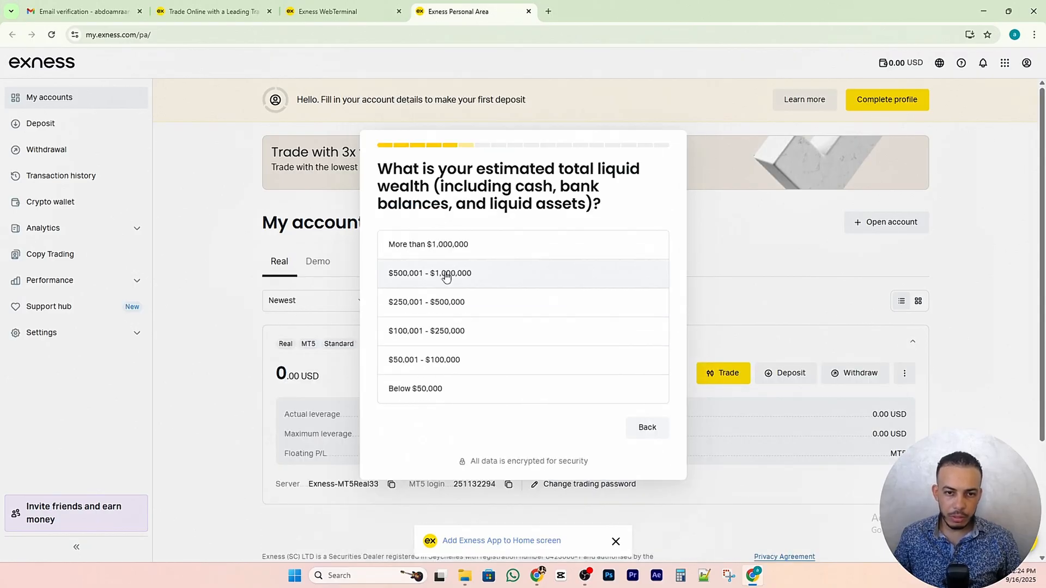
click(439, 367)
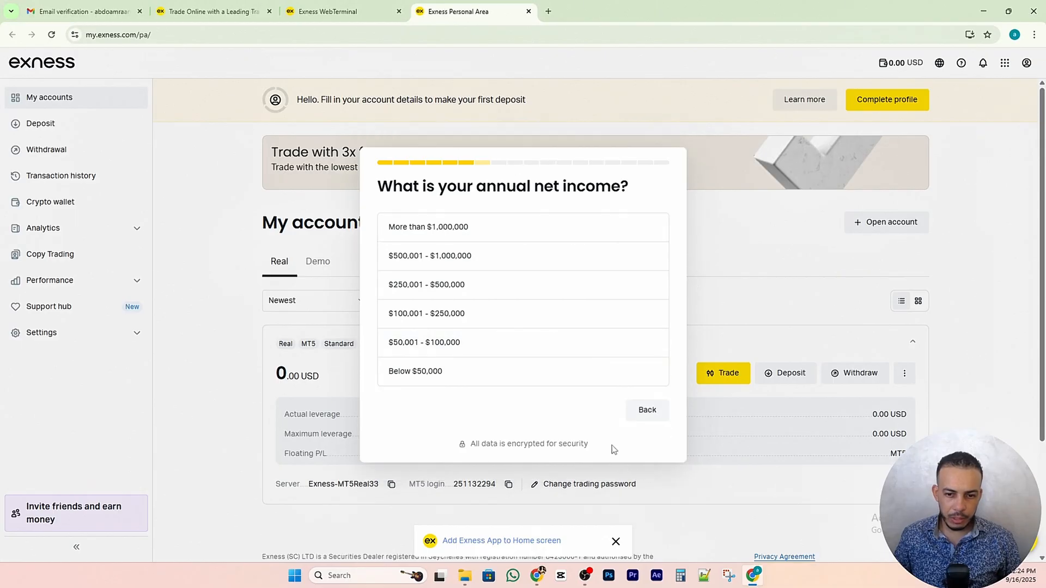
click(441, 338)
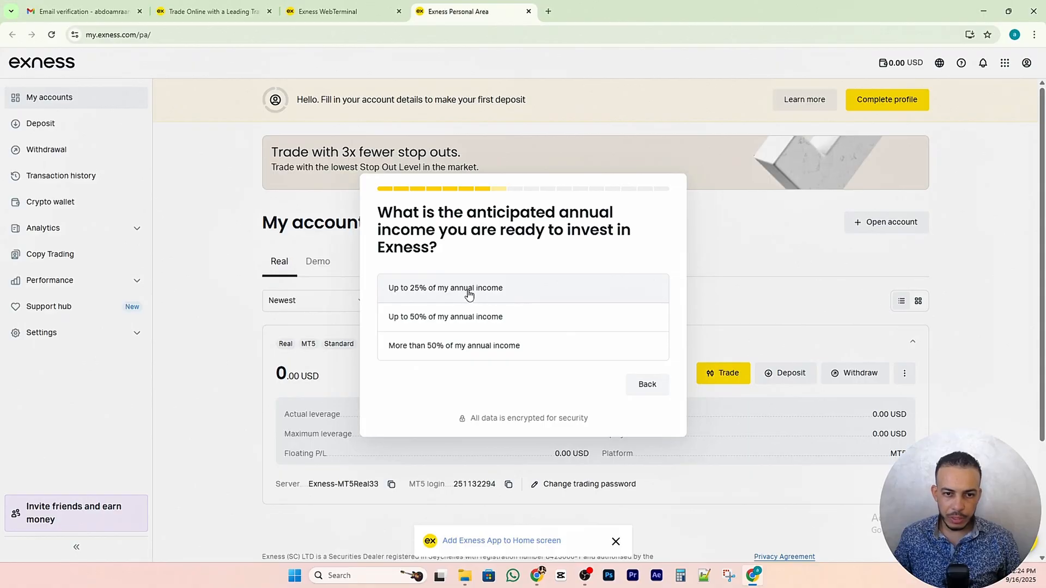
click(505, 299)
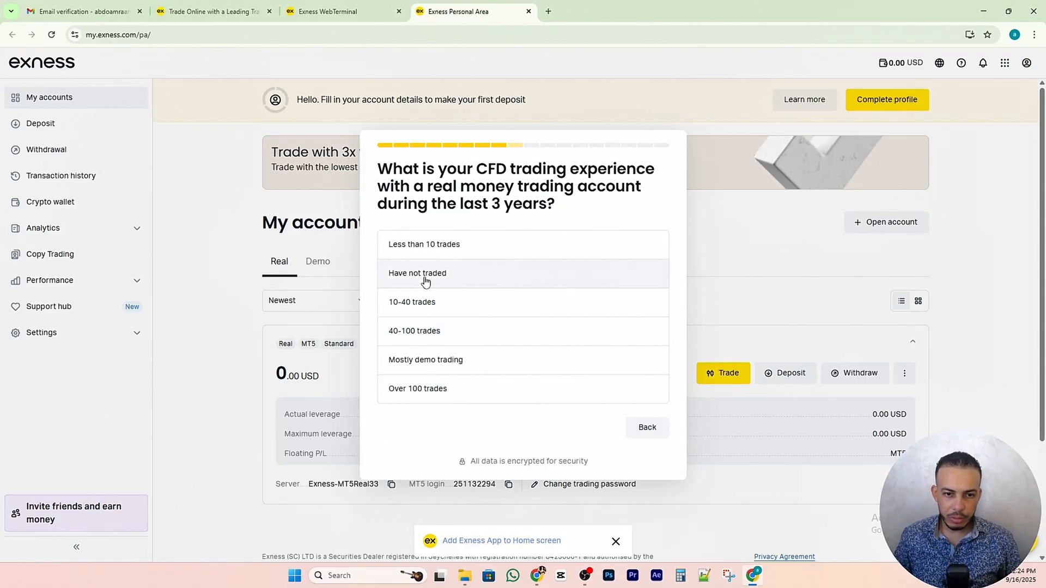
- Answer the experience questions: under 10 CFD trades, under a month, CFD education yes, 1,000 EUR margin
click(429, 246)
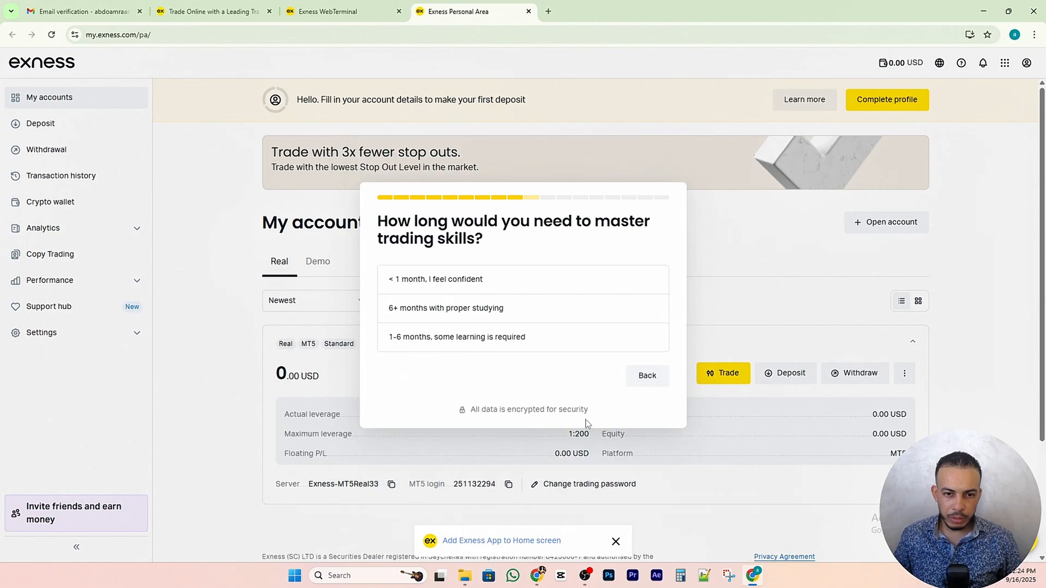
click(426, 280)
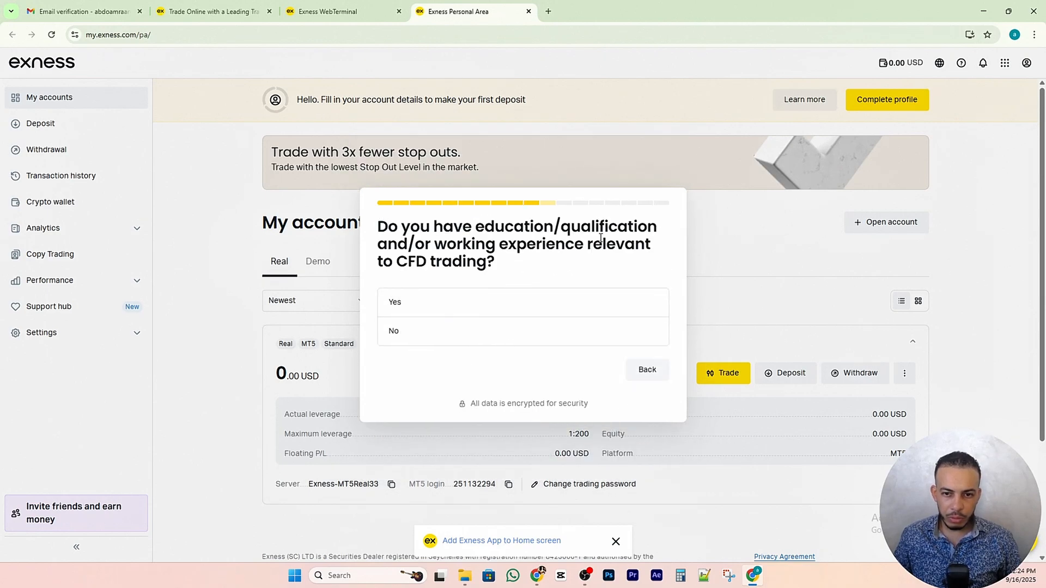
click(462, 304)
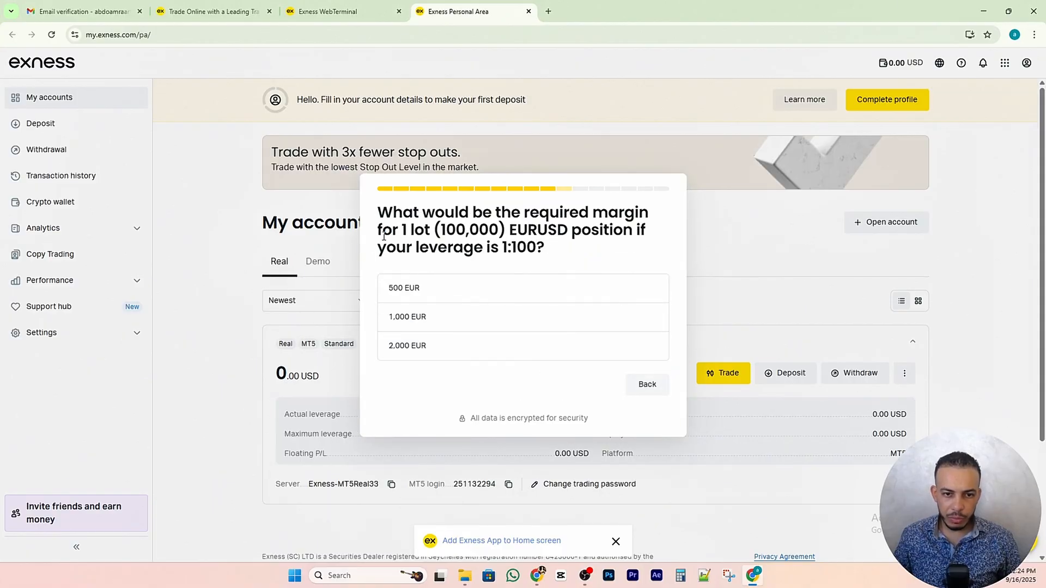
click(433, 317)
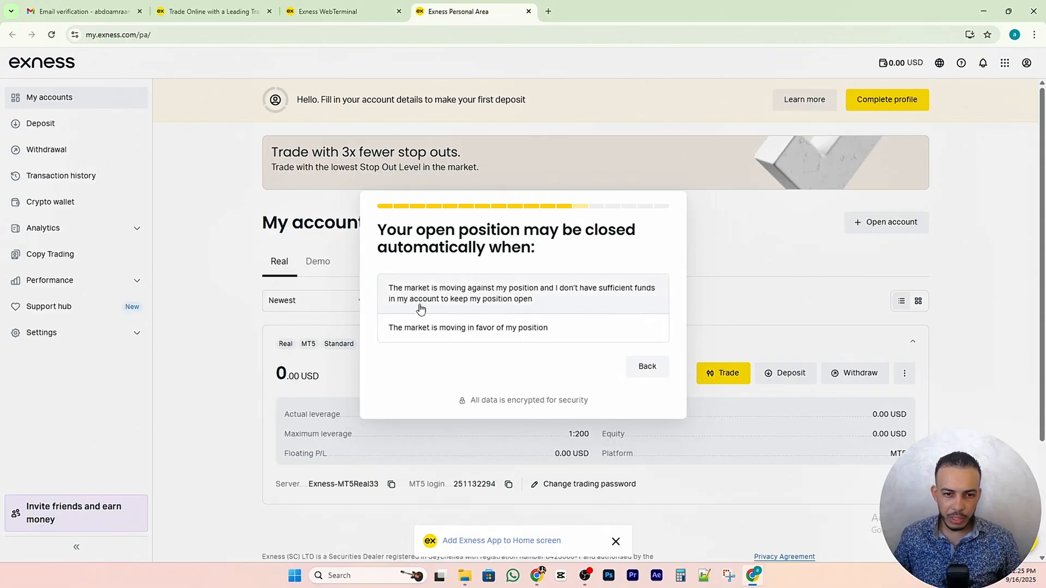
drag(423, 305, 395, 305)
- Choose trading coach as the plan, five instrument types, and YouTube as referral source
click(452, 298)
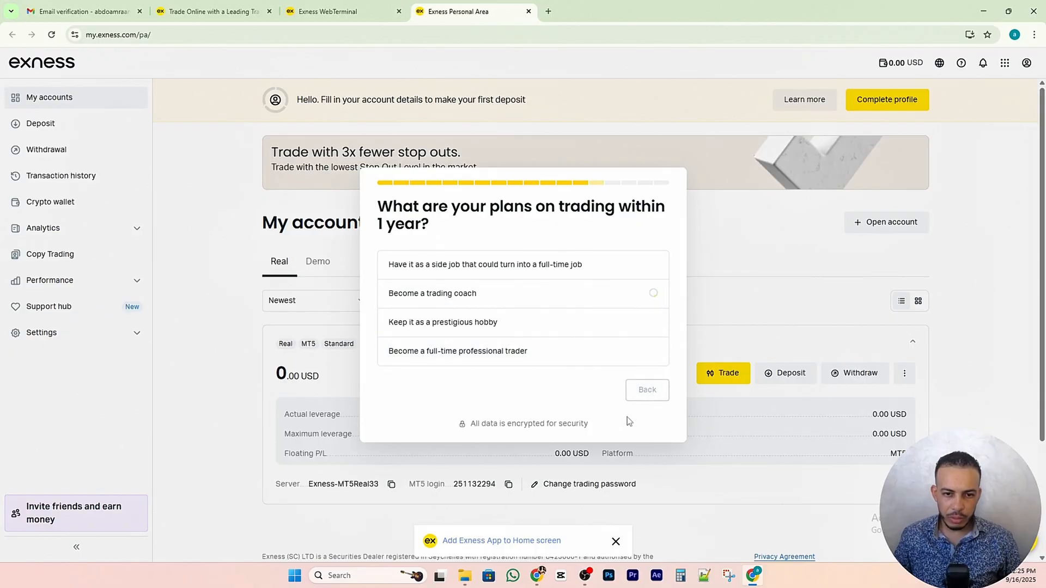
click(429, 287)
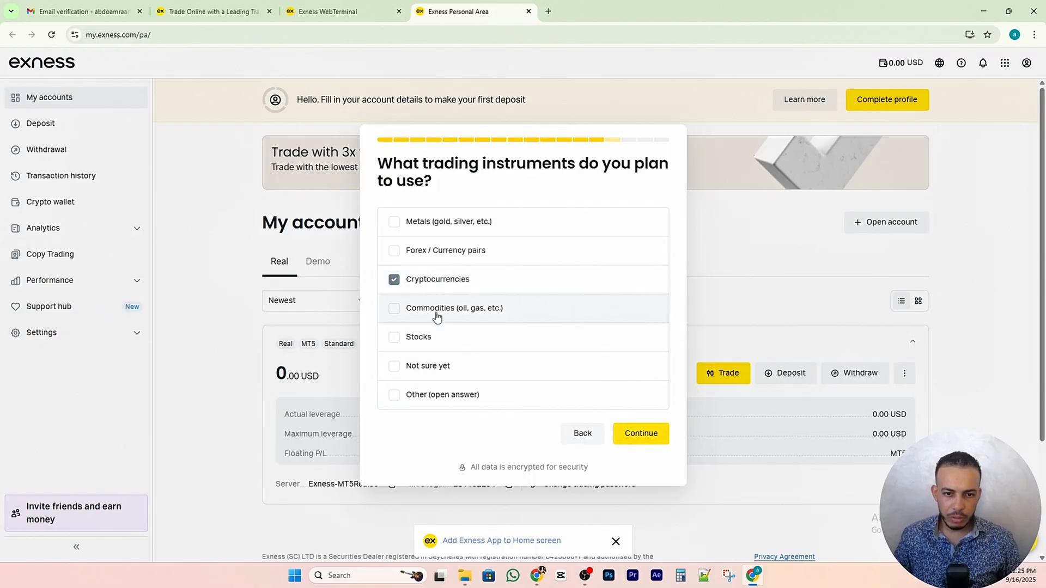
click(420, 257)
click(436, 228)
click(452, 322)
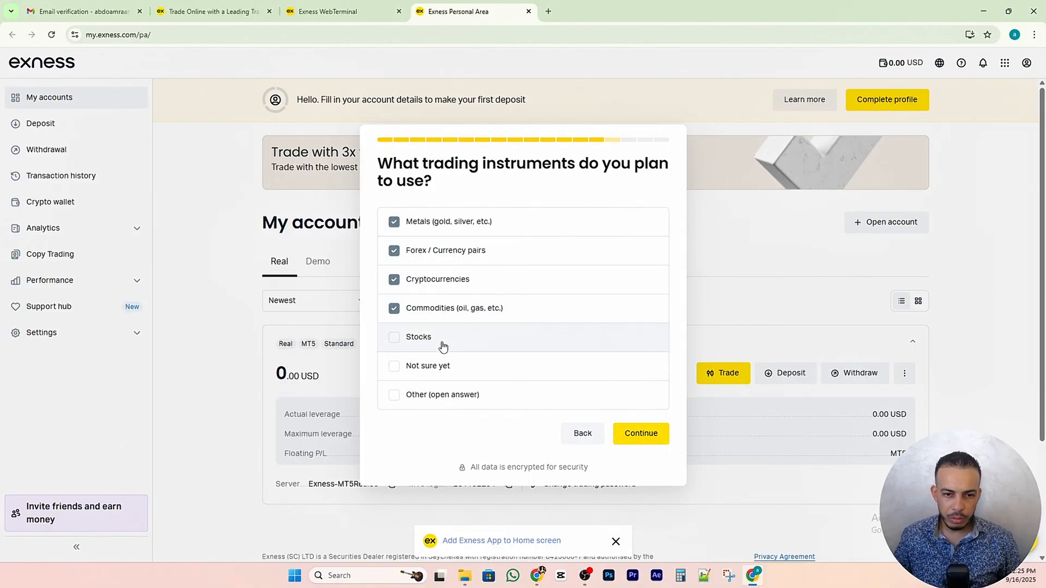
click(441, 343)
click(640, 434)
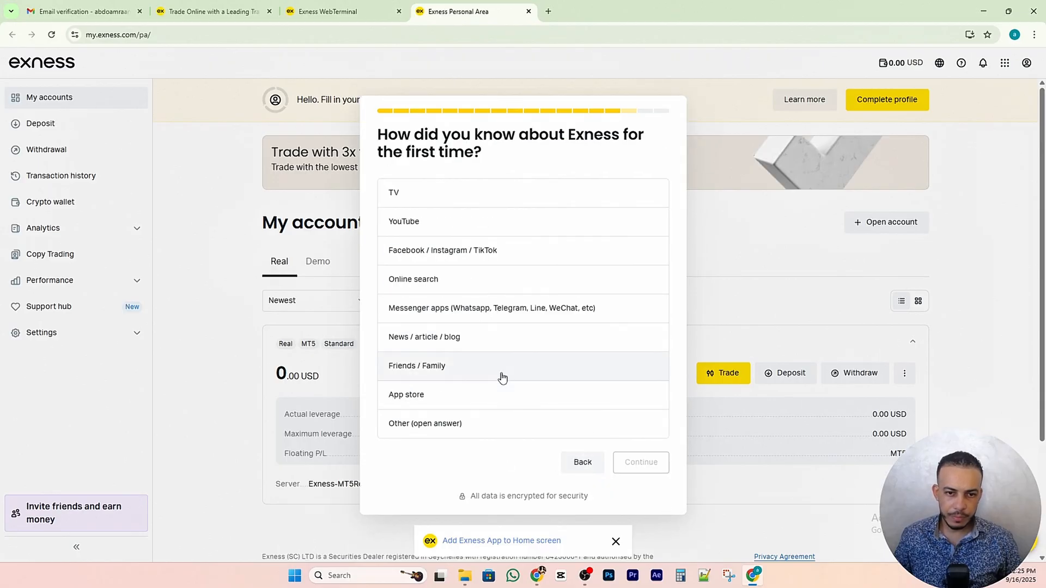
click(427, 238)
click(641, 462)
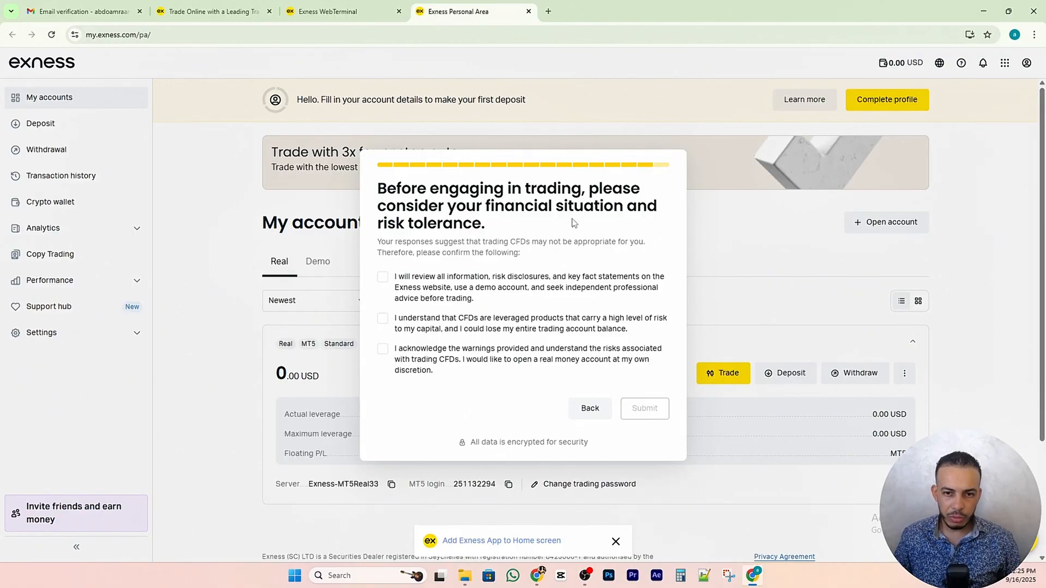
- Tick all three risk acknowledgements in 'Before engaging in trading' and submit
click(379, 279)
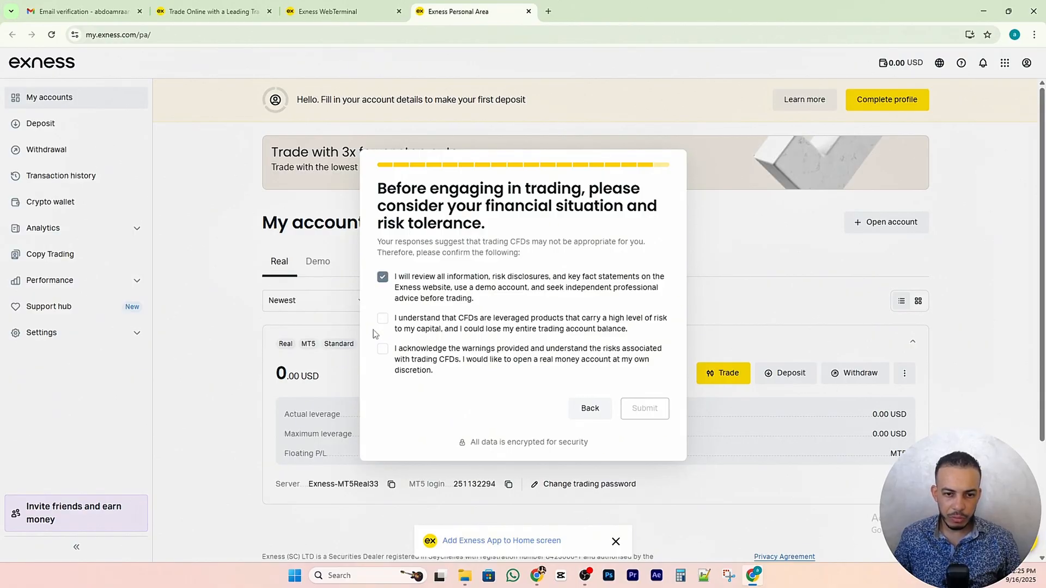
click(383, 318)
click(382, 349)
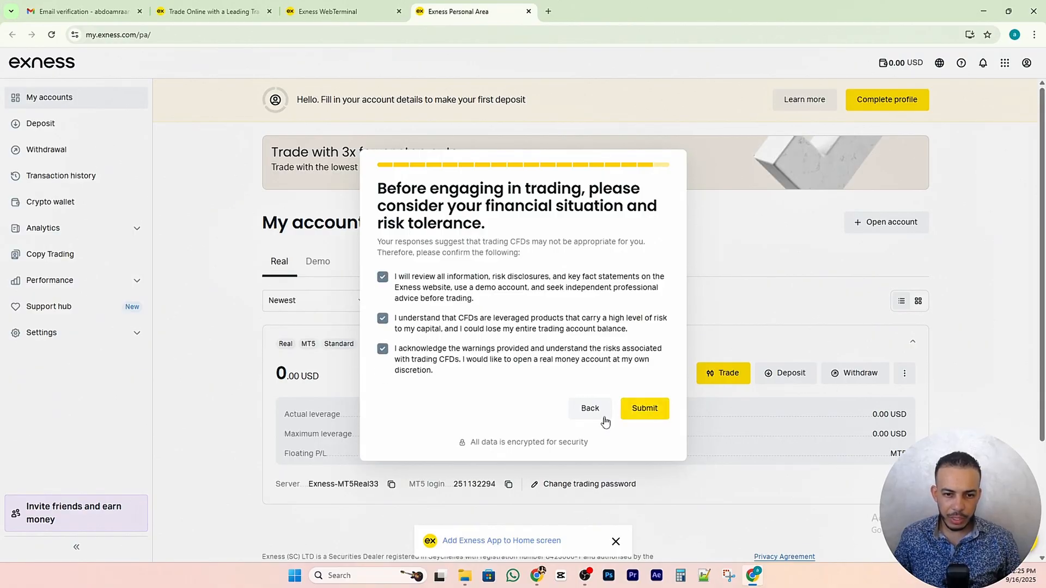
click(642, 414)
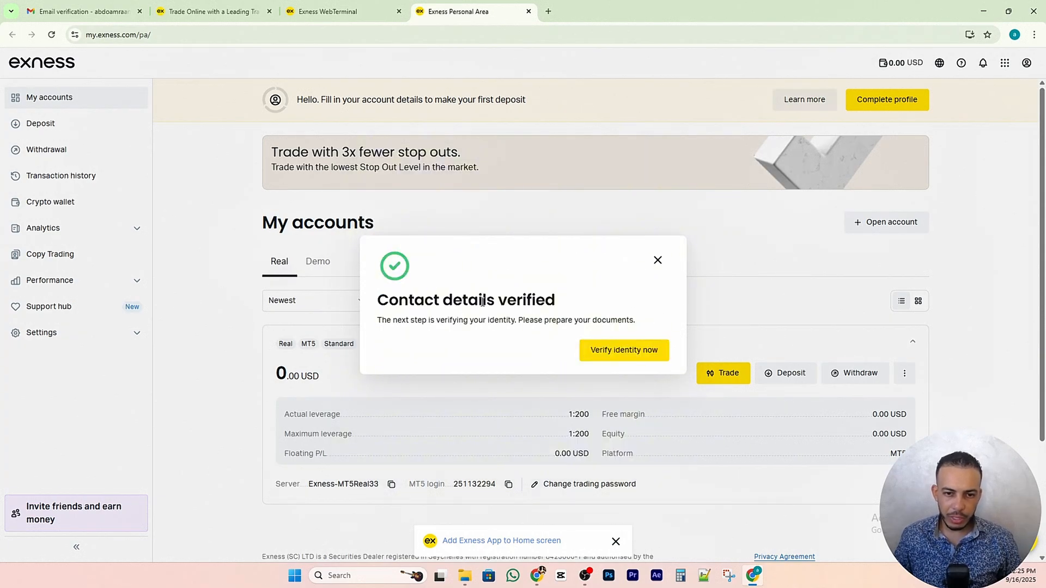
- Start identity verification, accept the data-processing consent, and select ID card as the document
click(609, 357)
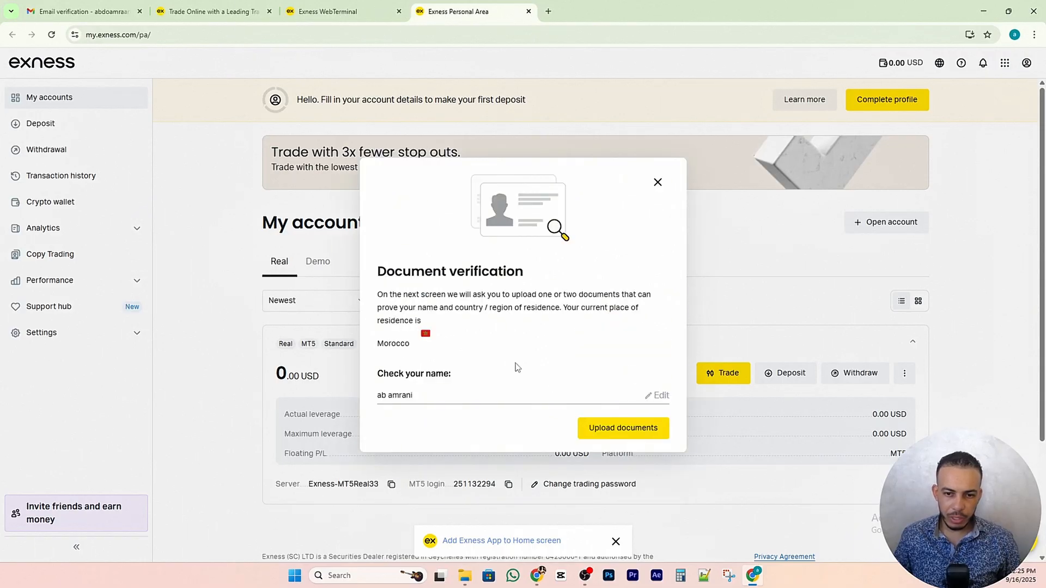
click(621, 430)
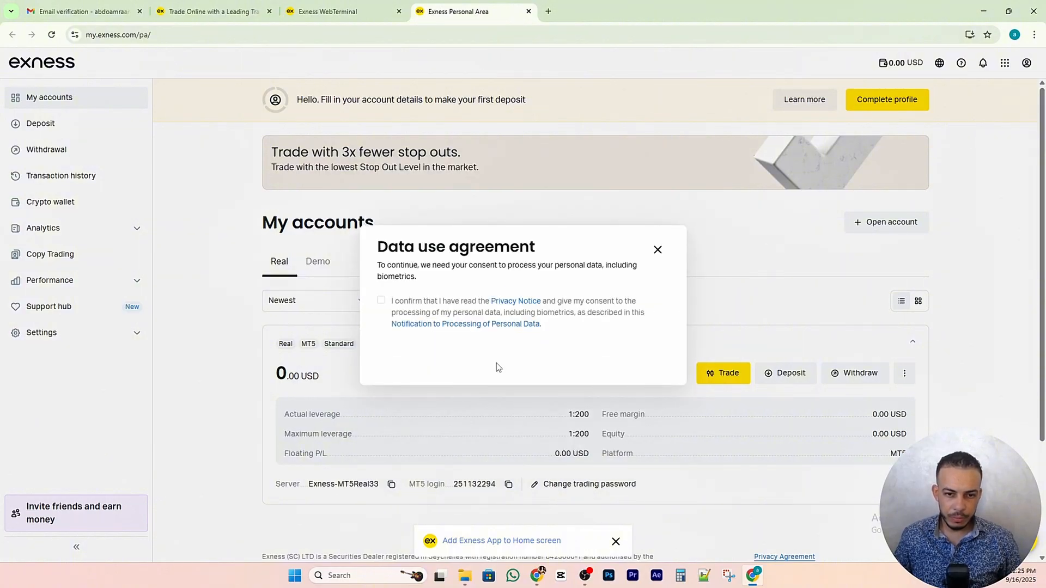
click(398, 308)
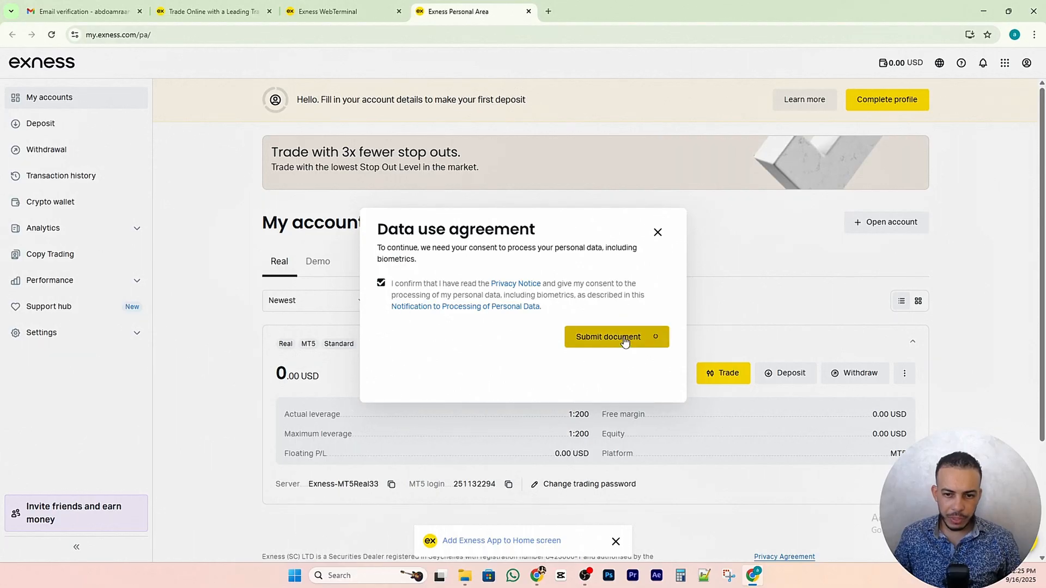
click(613, 338)
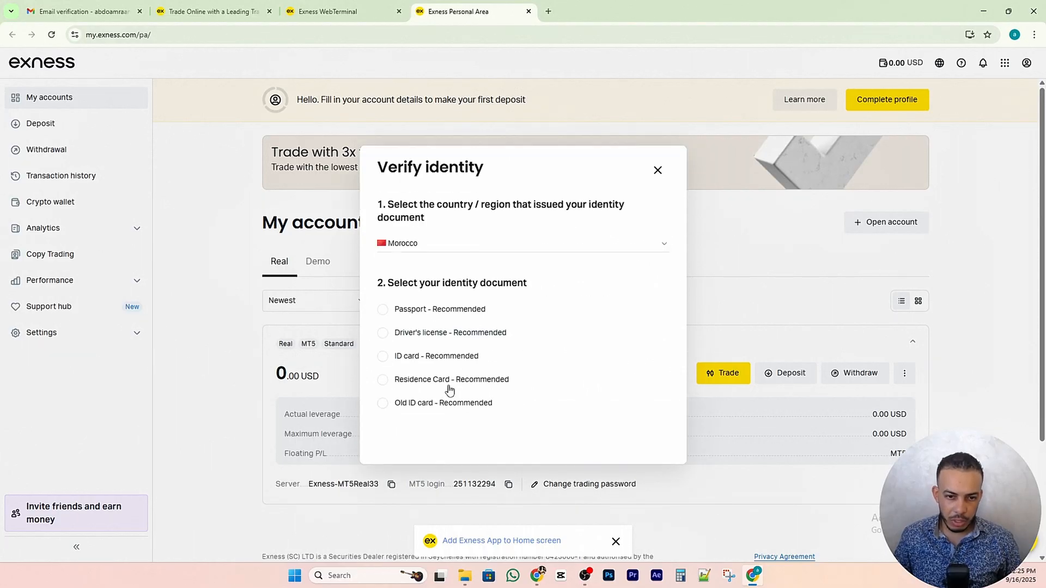
click(381, 358)
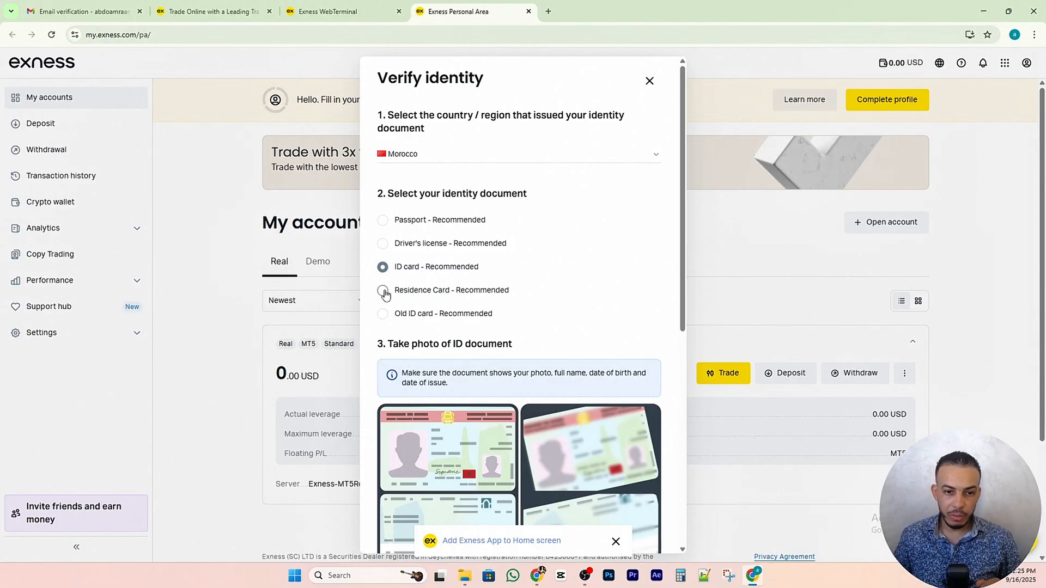
scroll(454, 284, down, 5)
- Upload the 'front id' image from the Desktop as the document's front
scroll(453, 284, down, 2)
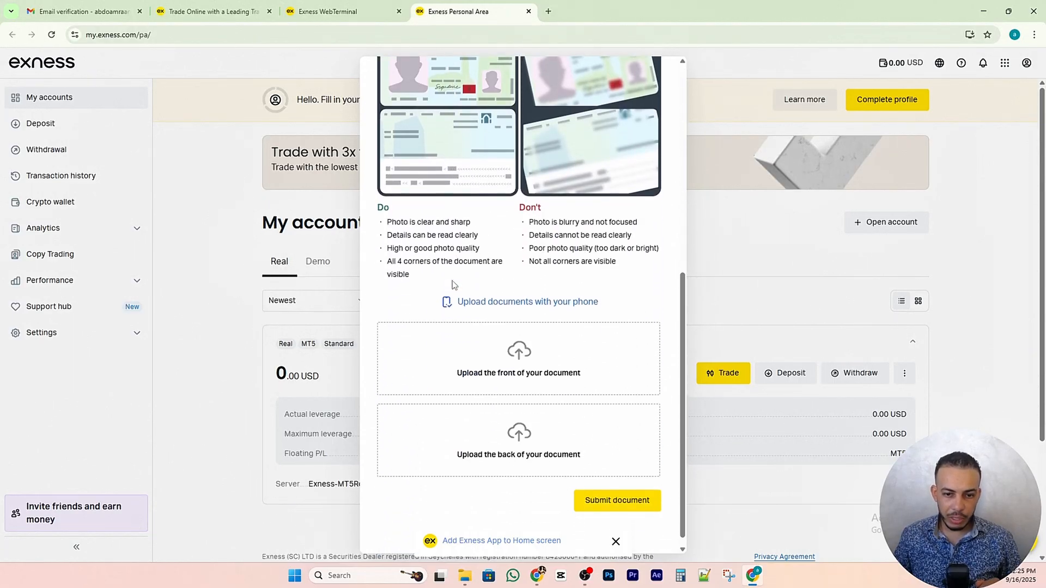
click(519, 351)
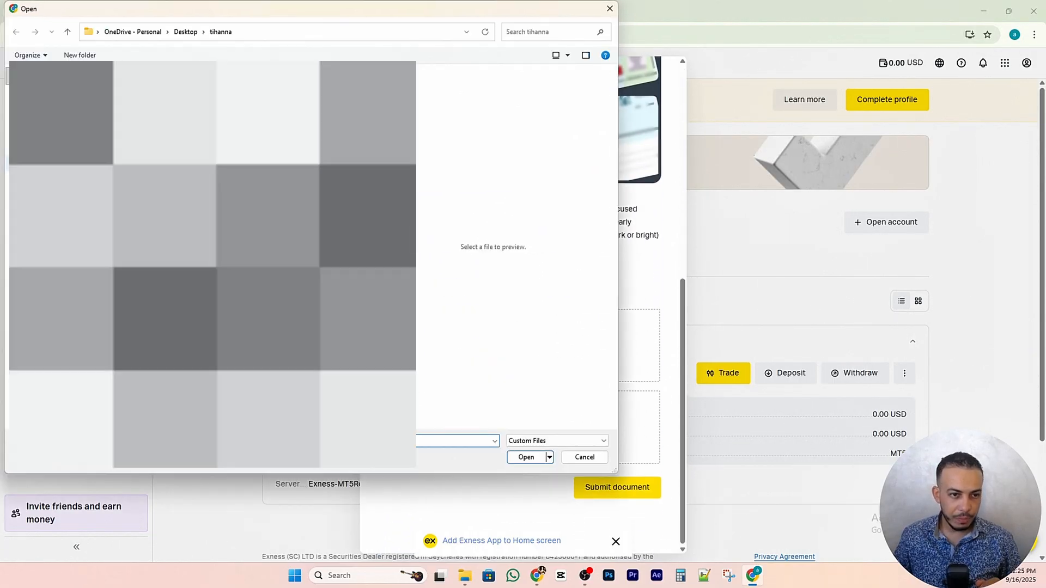
click(48, 145)
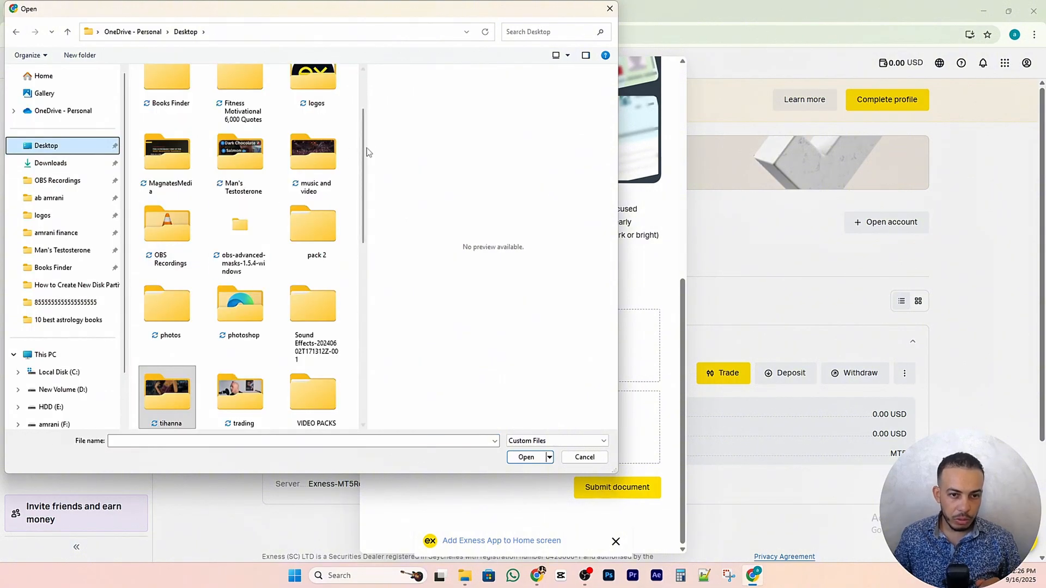
drag(367, 148, 369, 265)
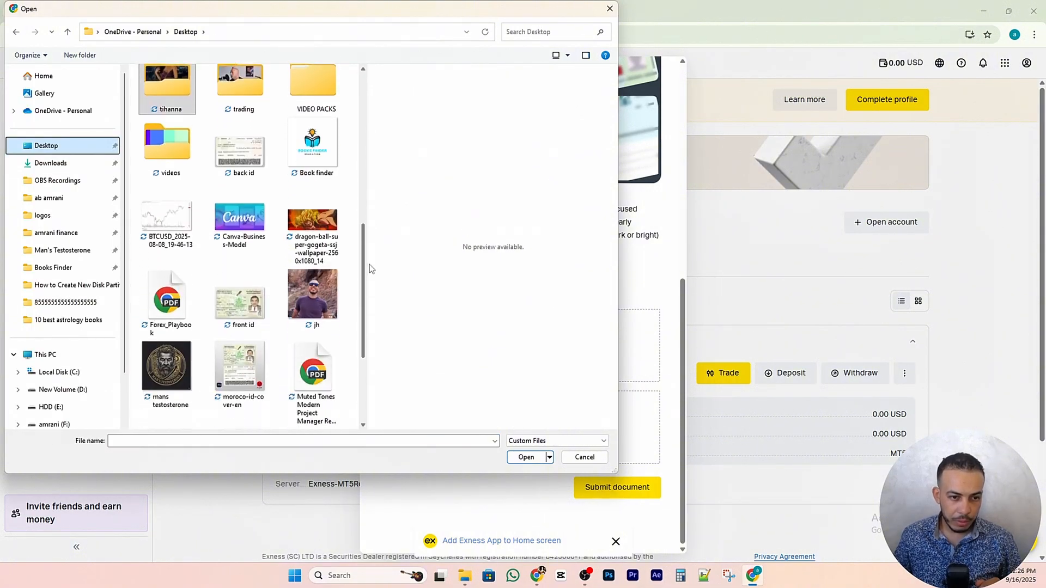
click(240, 301)
click(521, 459)
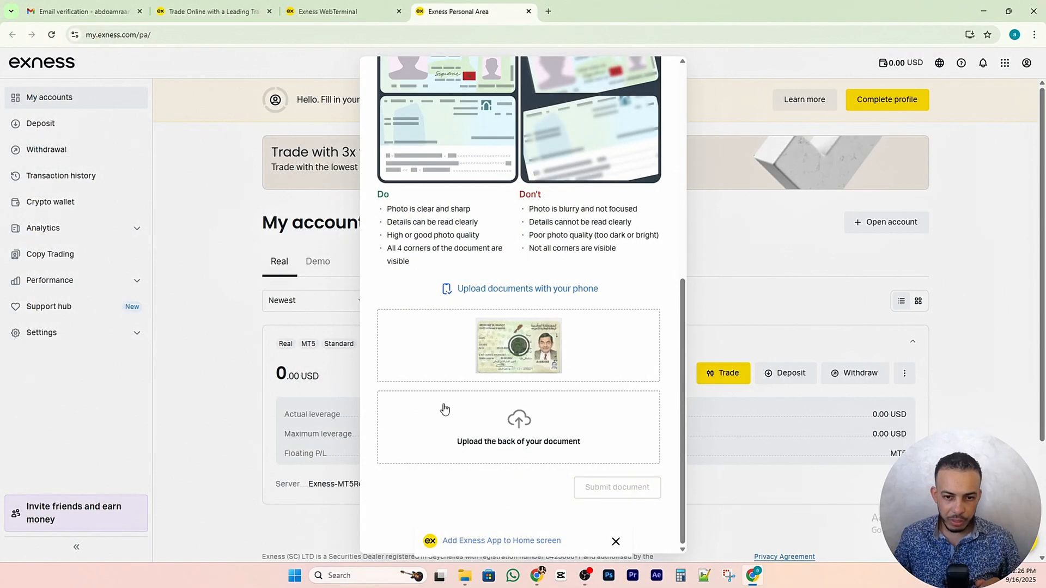
- Upload the 'back id' image, then choose Submit a new document after the unreadable error
click(526, 432)
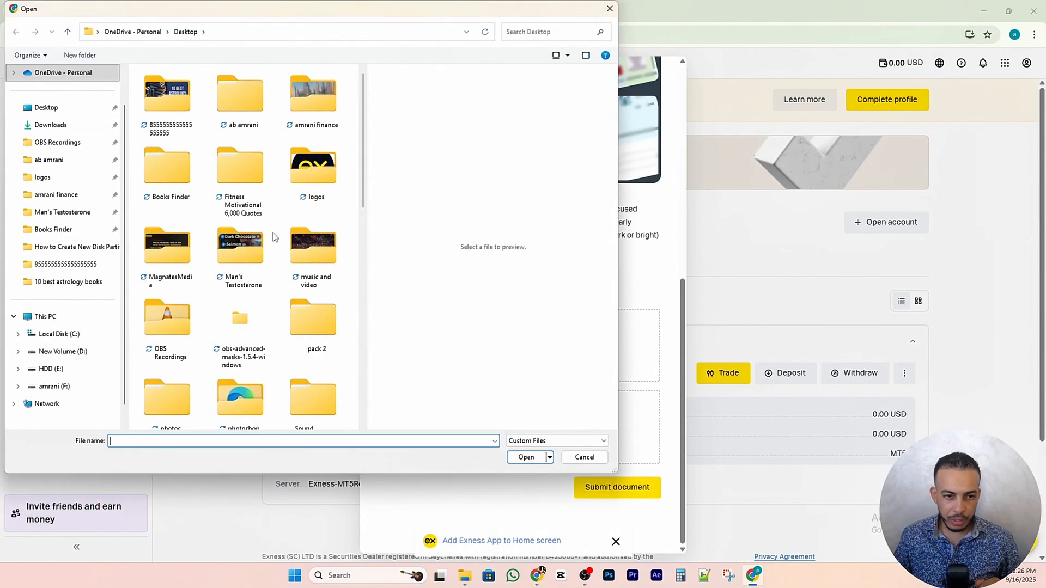
drag(359, 174, 364, 305)
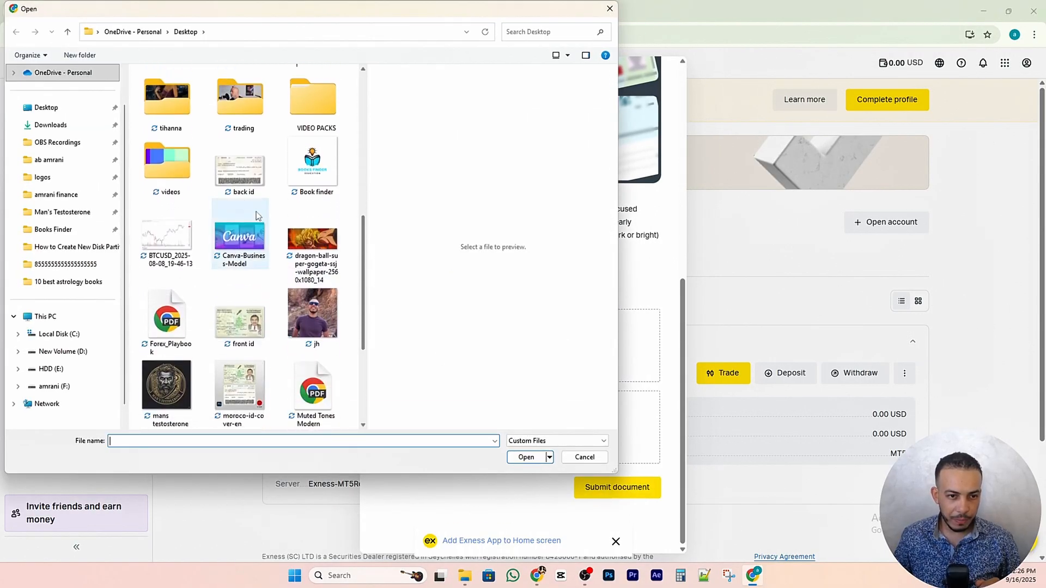
click(235, 180)
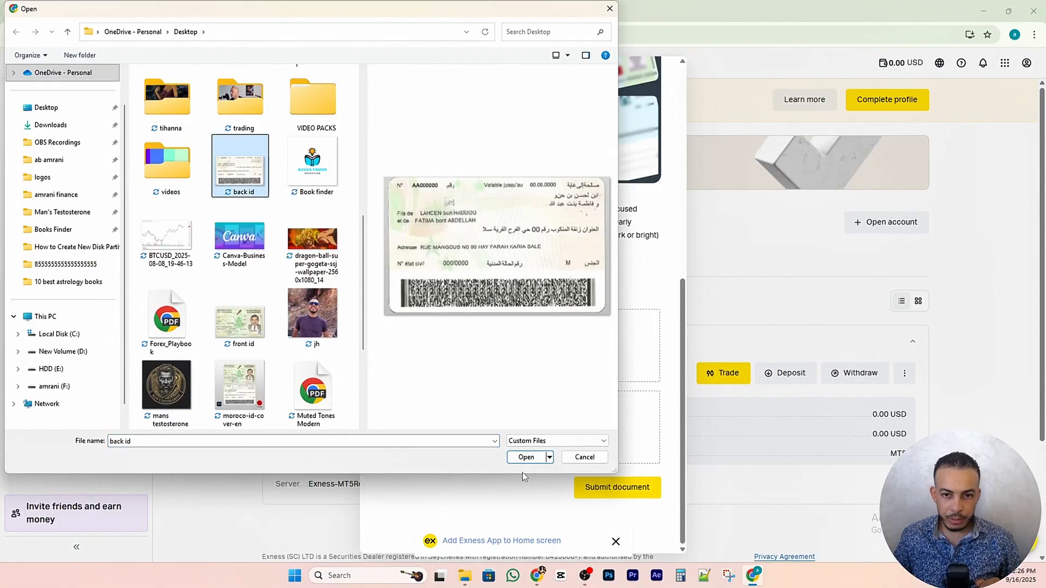
click(526, 457)
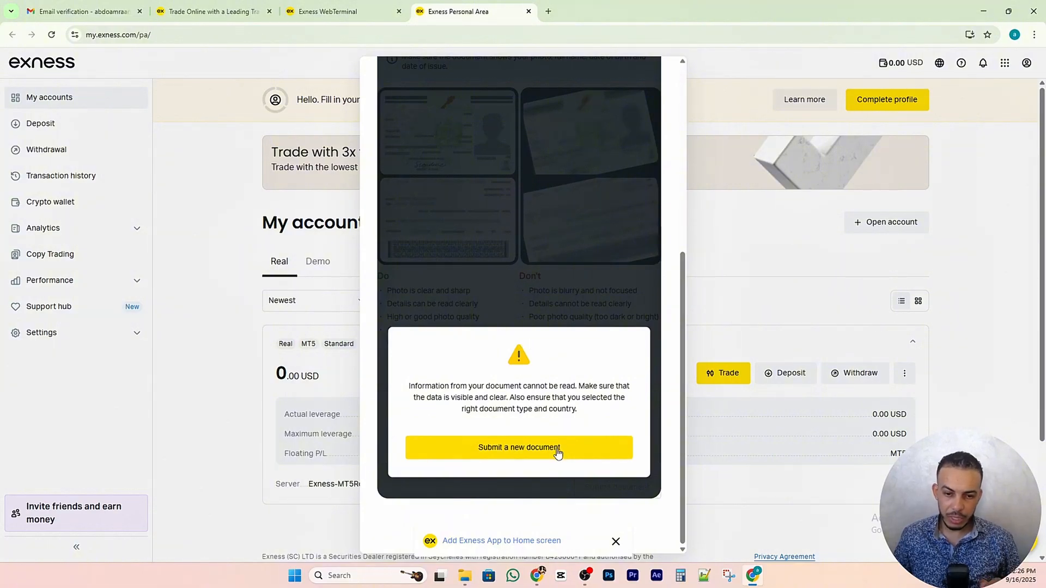
click(492, 452)
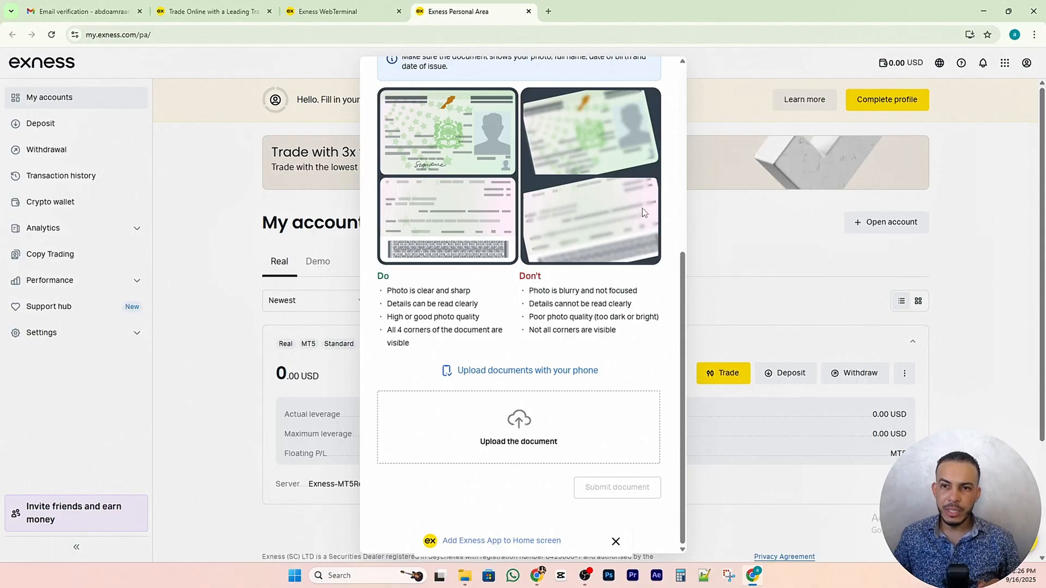
scroll(642, 212, up, 6)
- Launch the Exness web terminal for the demo account, dismissing the verification form and notification prompt
click(649, 86)
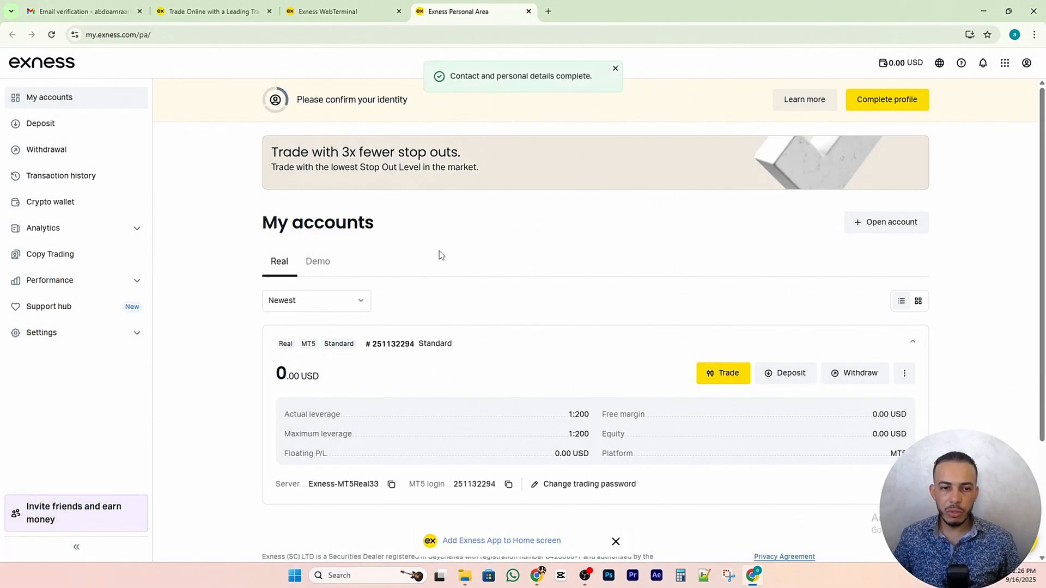
click(314, 265)
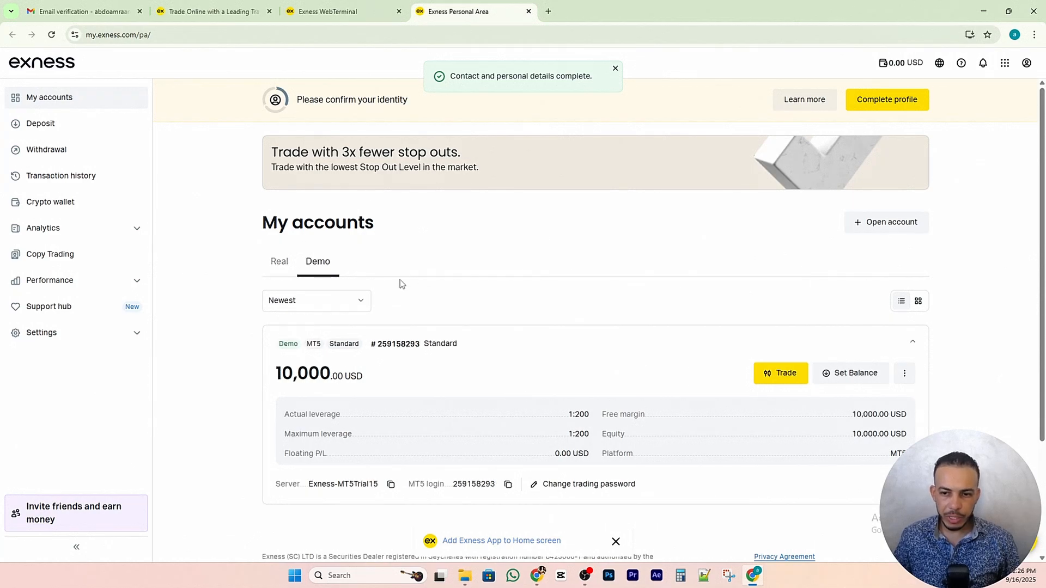
click(782, 379)
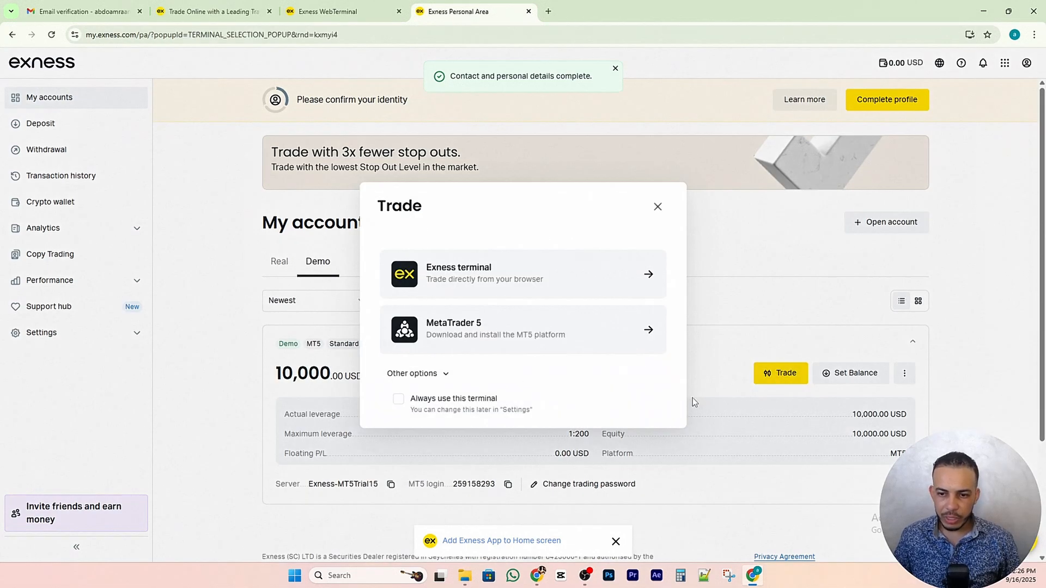
click(473, 274)
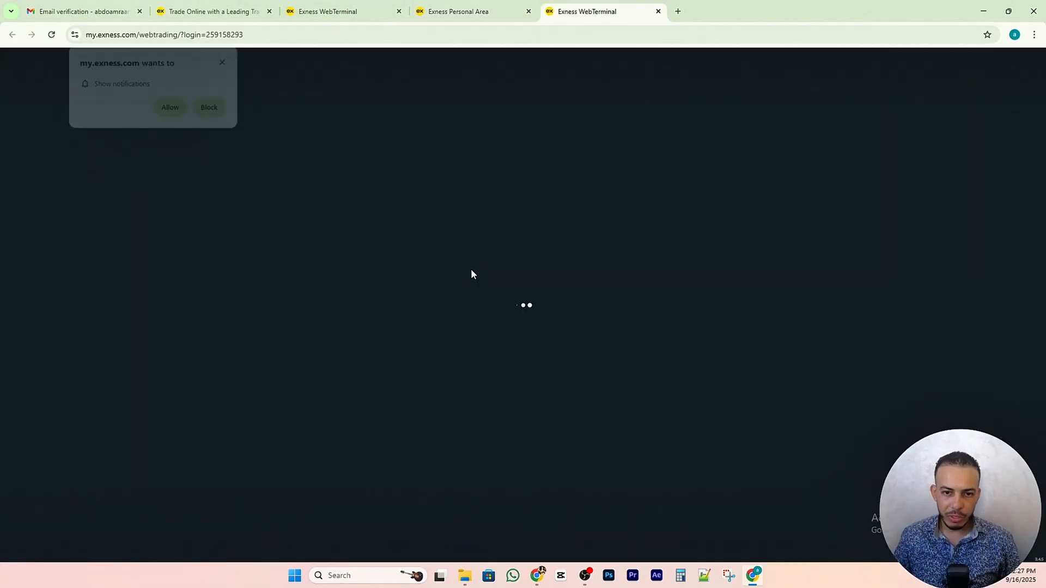
click(225, 62)
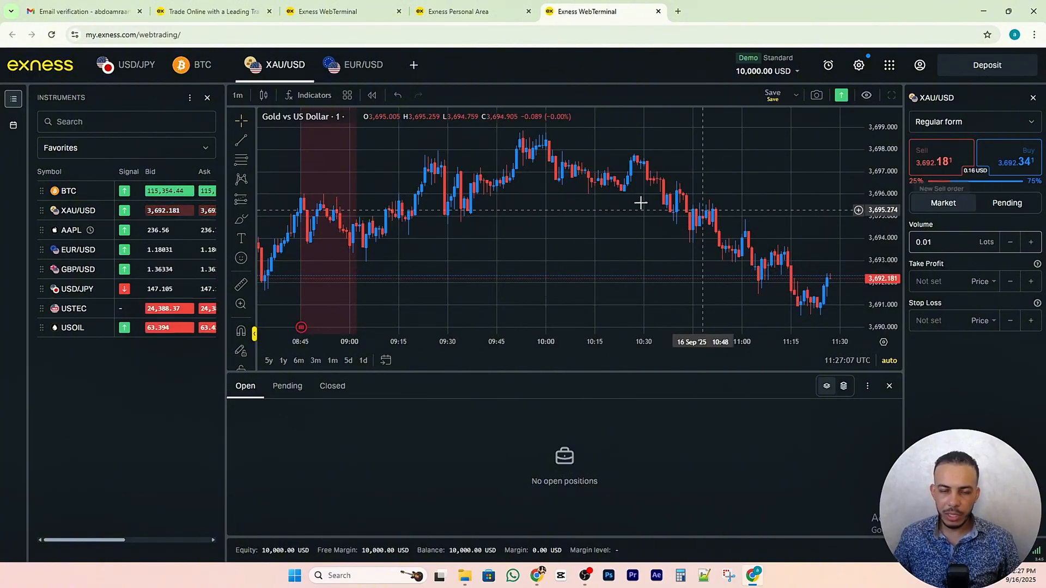
- Buy 0.01 lots of XAU/USD, then close the position to end at 10,000.16 USD
click(1024, 169)
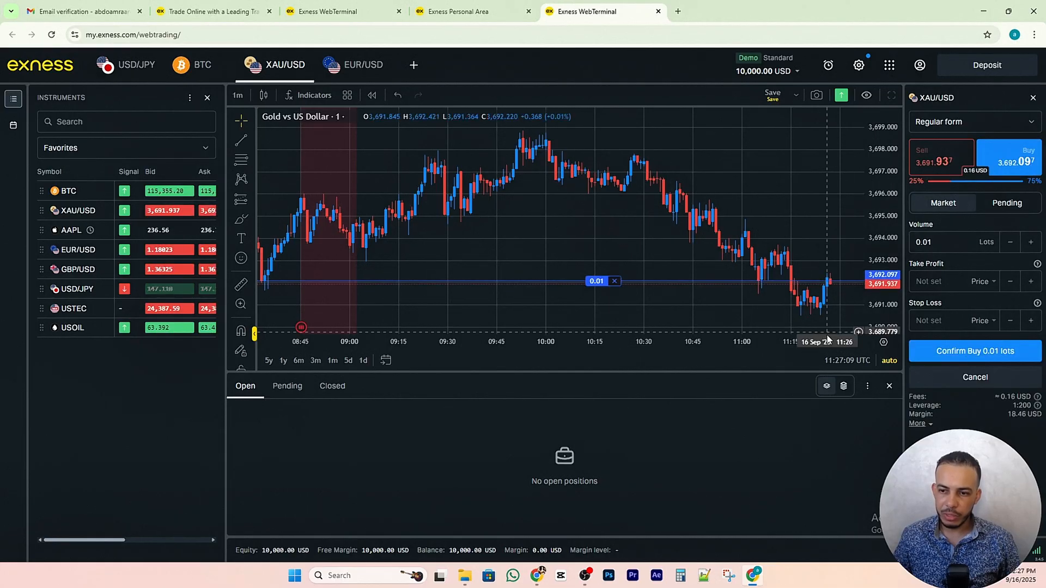
click(959, 353)
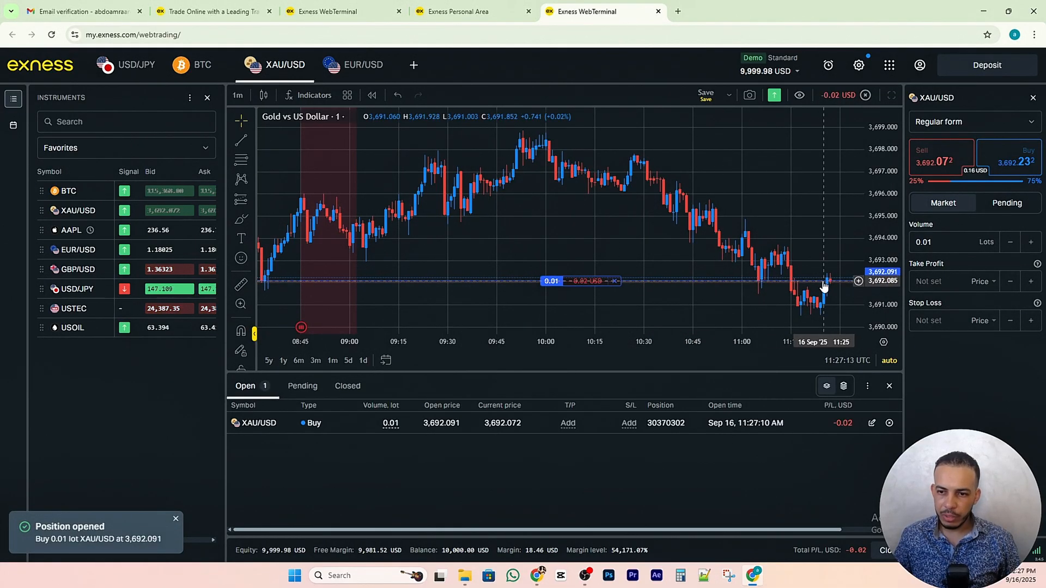
mouse_move(521, 284)
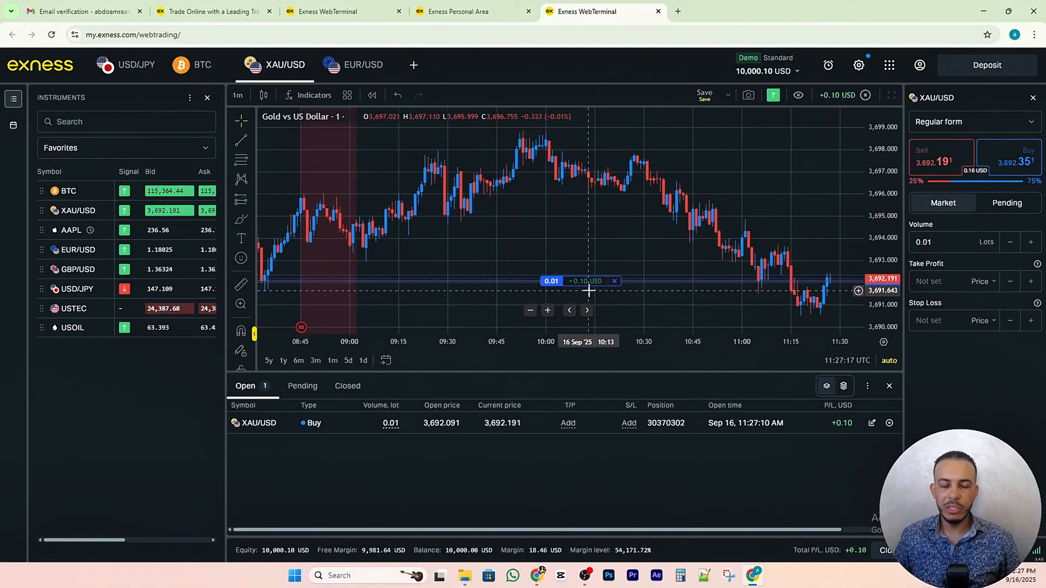
click(615, 281)
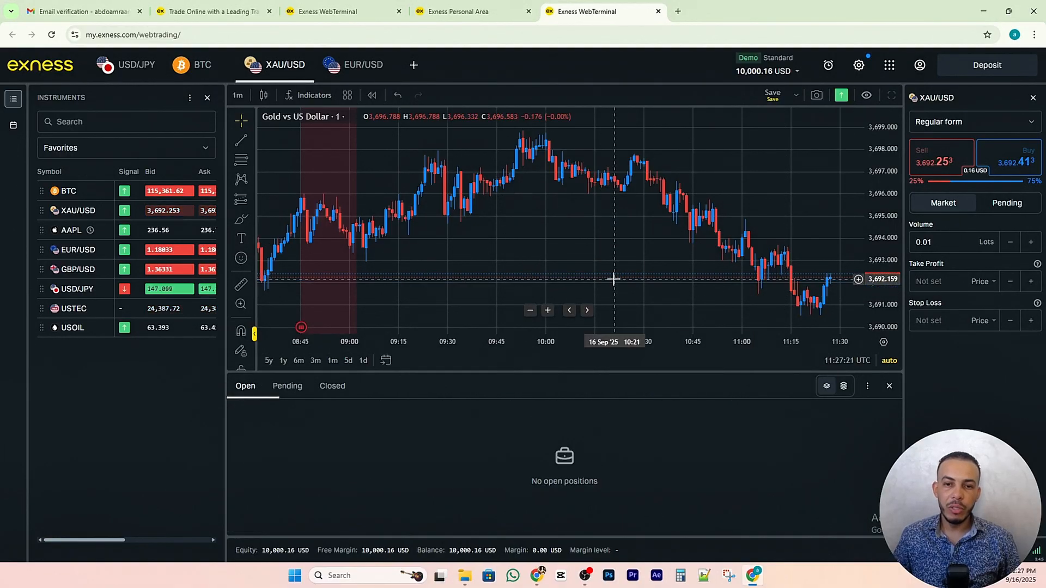